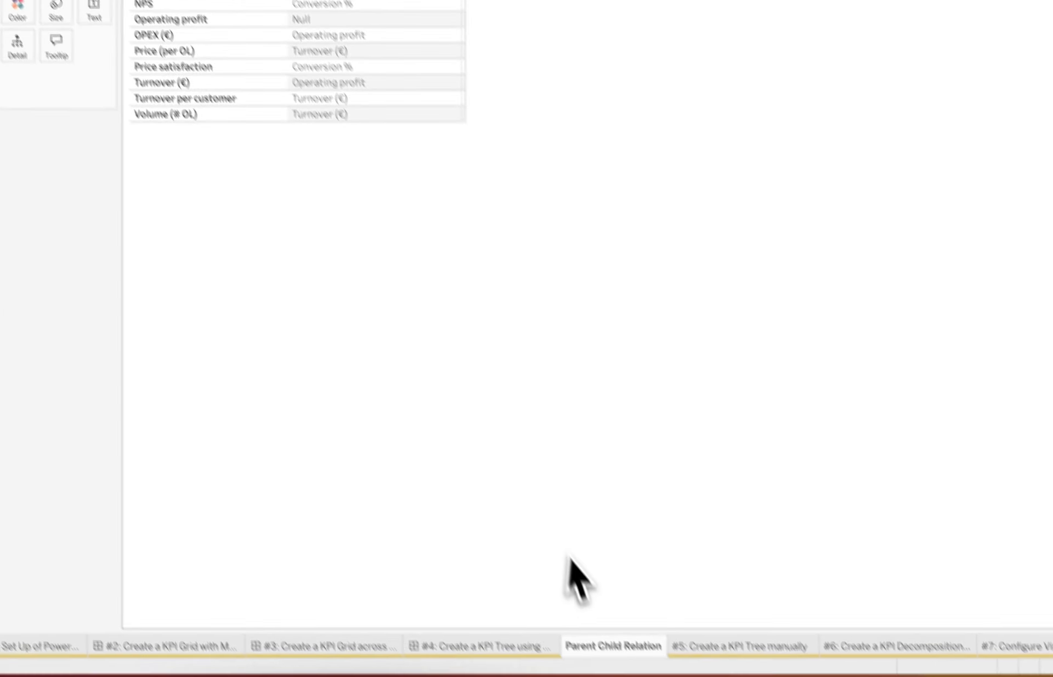
# Create a new worksheet beside the Parent Child Relation sheet and name it "KPI Tree PC"
pyautogui.rightClick(592, 627)
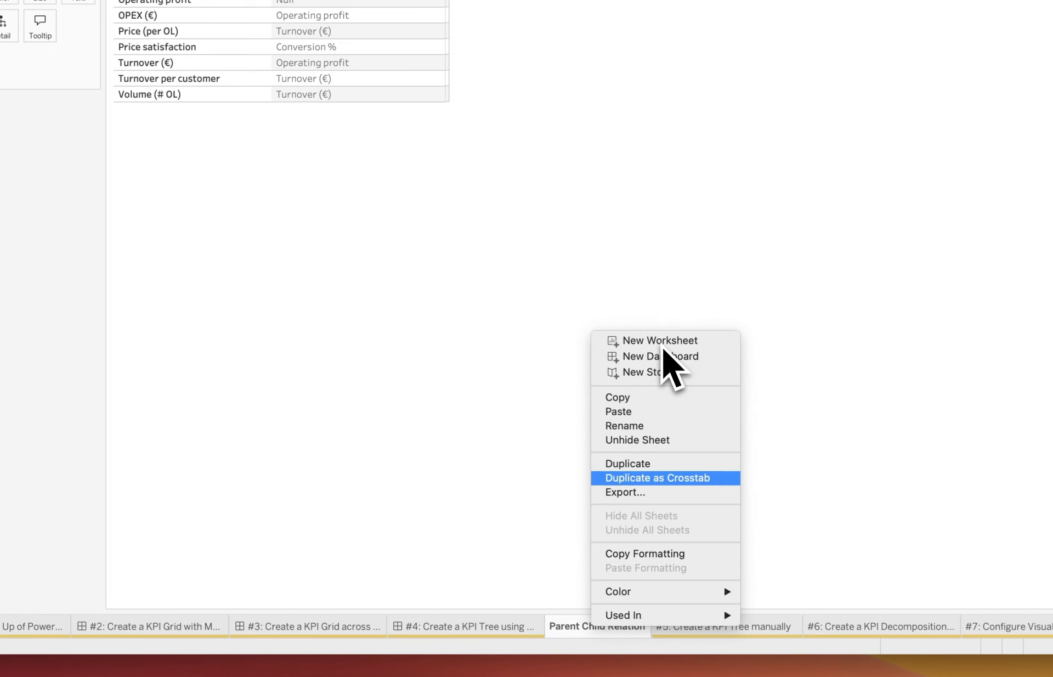
pyautogui.click(658, 341)
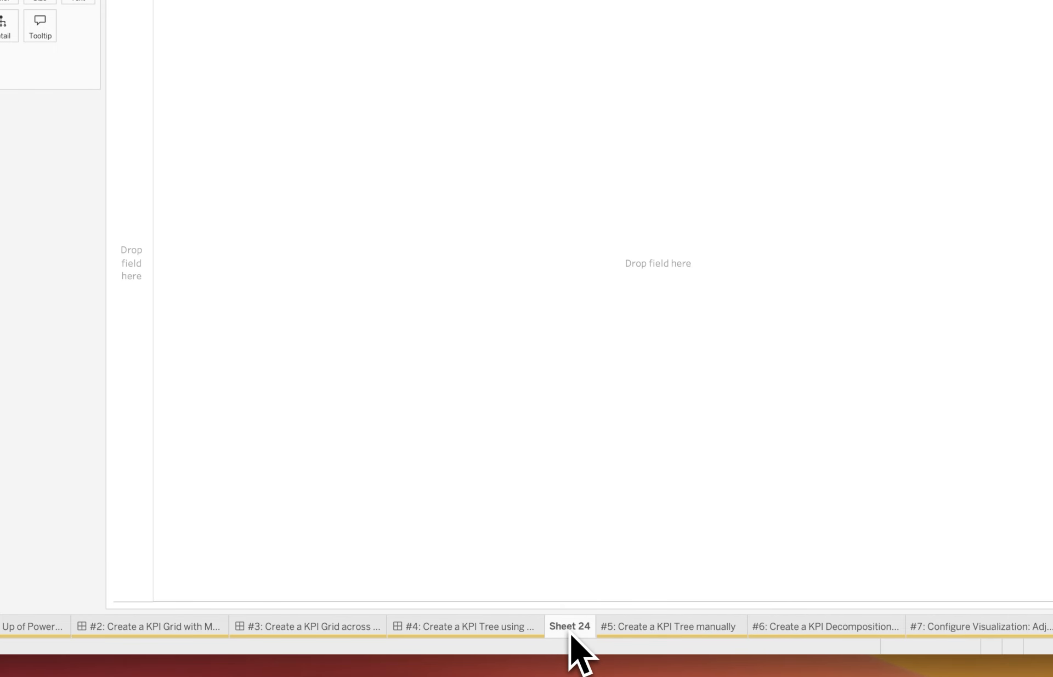
pyautogui.doubleClick(571, 631)
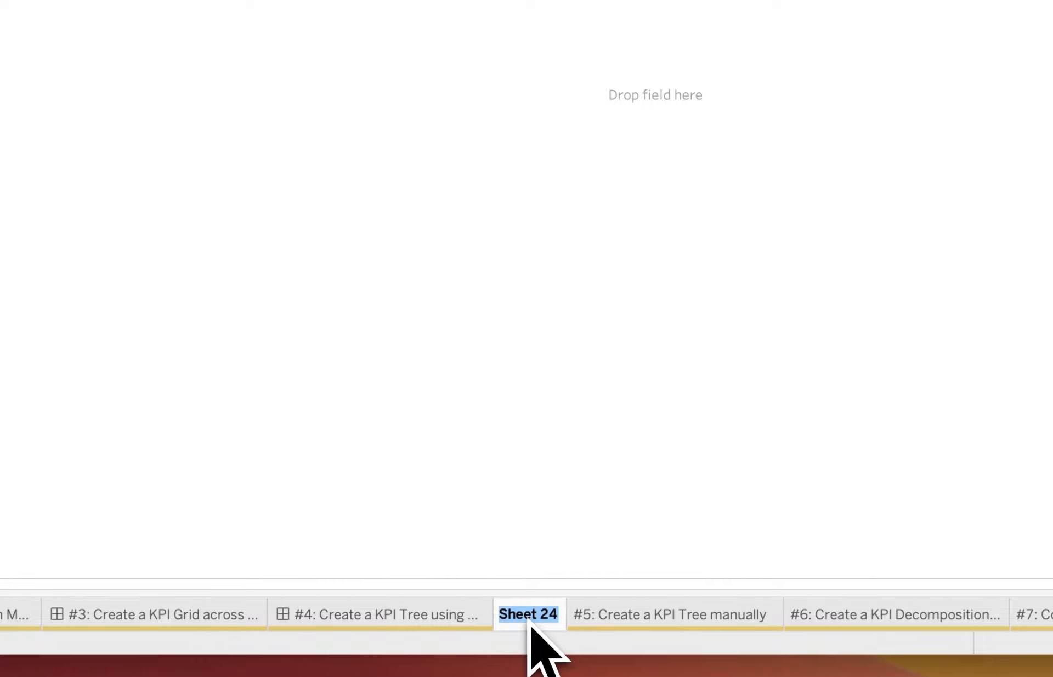
pyautogui.write('KPI Tree ')
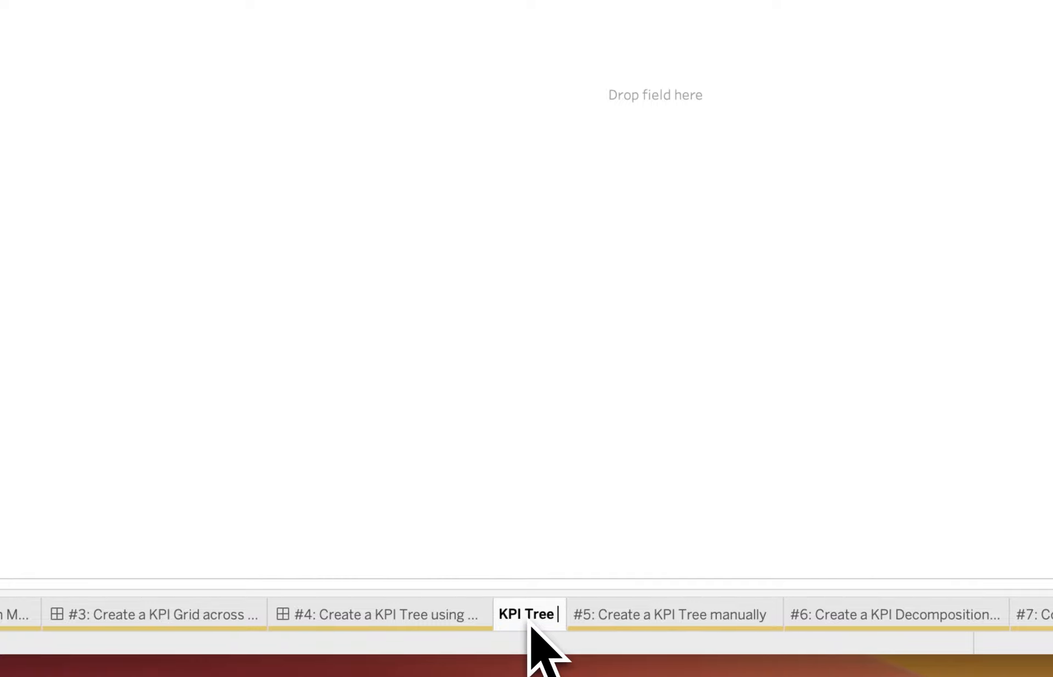
pyautogui.write('PC')
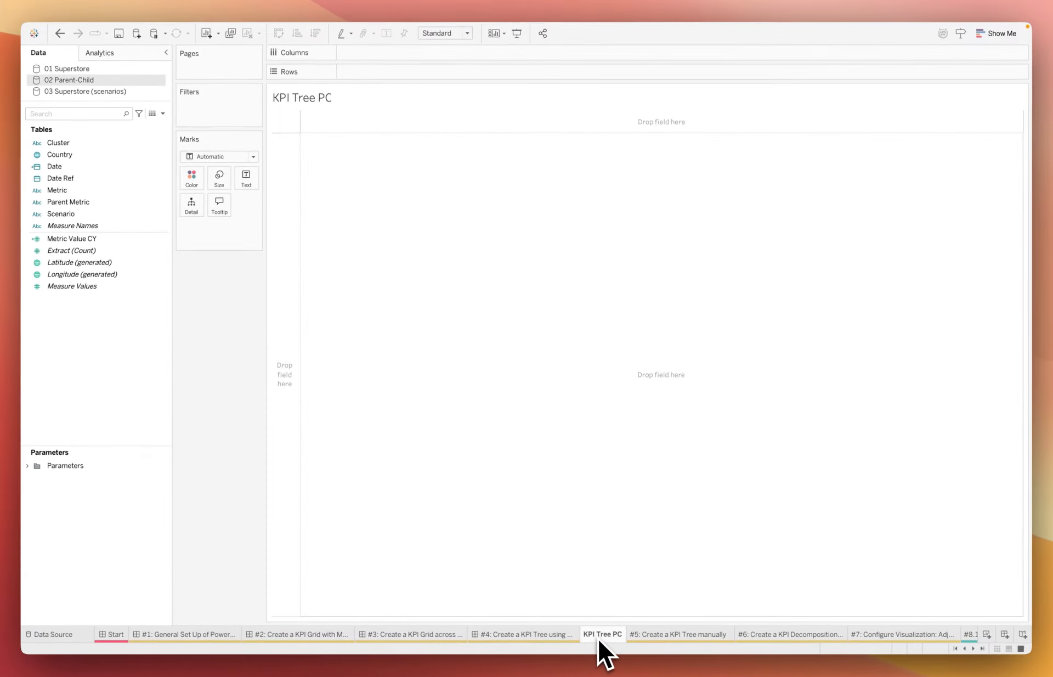
# Set the mark type to PowerKPIs and assign Measure Names, Measure Values and Date to their matching encodings, with Metric as the dimension
pyautogui.click(251, 159)
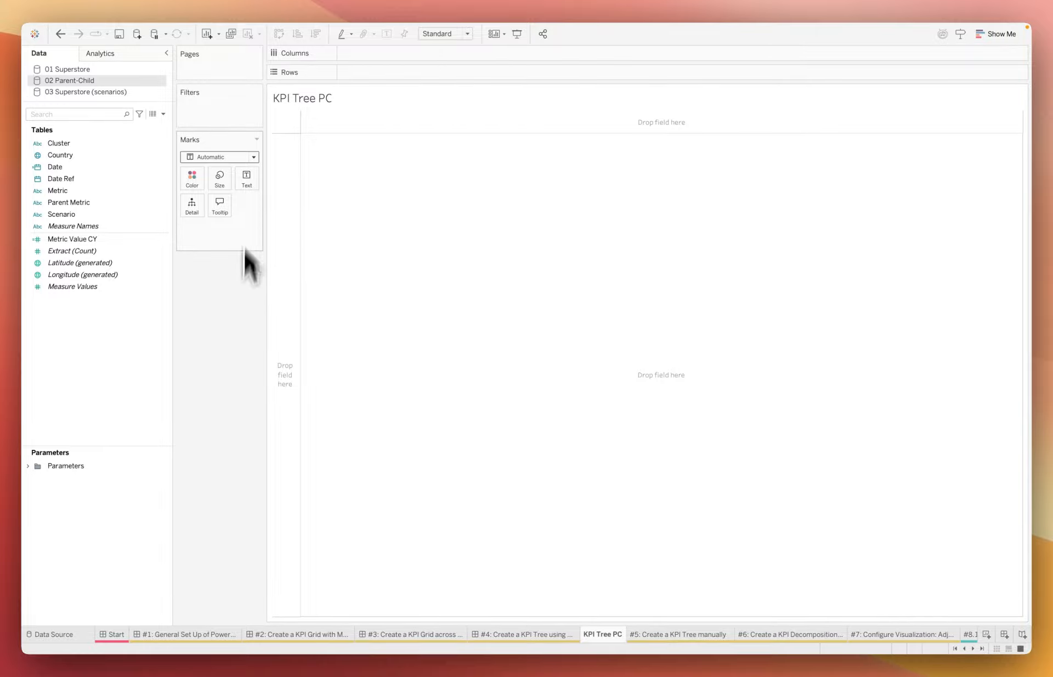
pyautogui.click(231, 382)
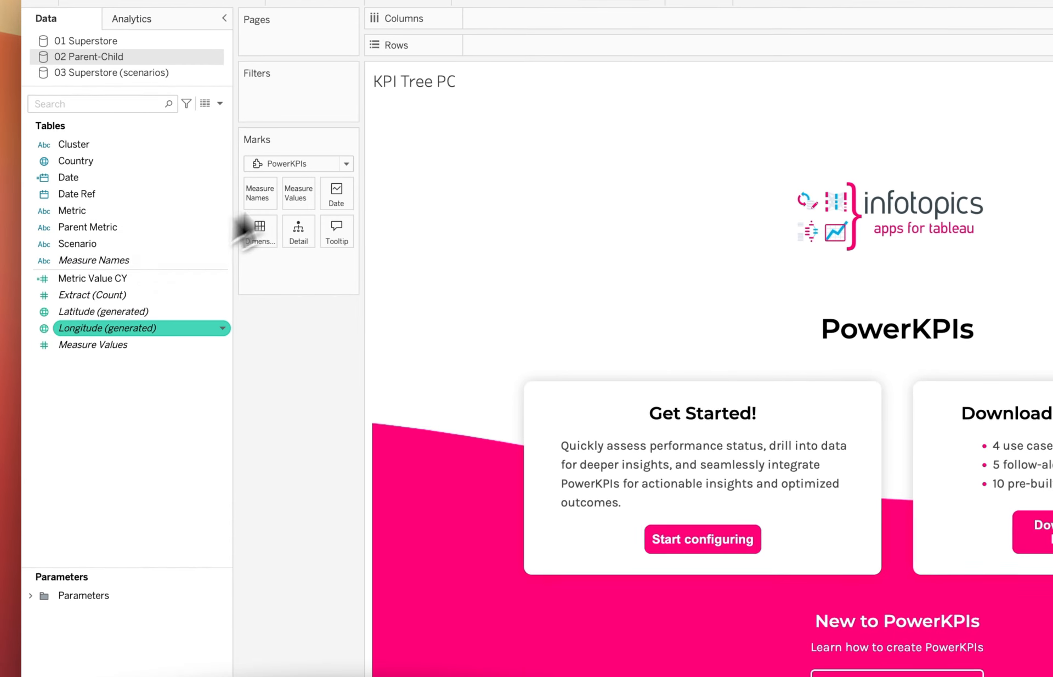
pyautogui.moveTo(131, 261); pyautogui.dragTo(257, 201)
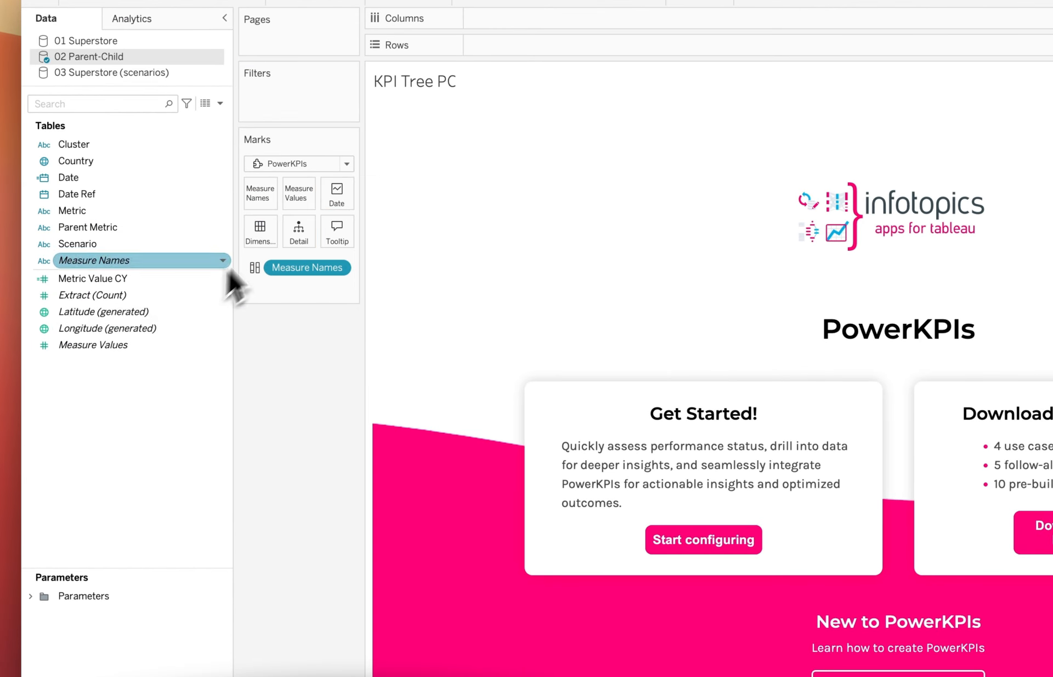
pyautogui.moveTo(131, 345); pyautogui.dragTo(296, 199)
pyautogui.moveTo(132, 177); pyautogui.dragTo(343, 204)
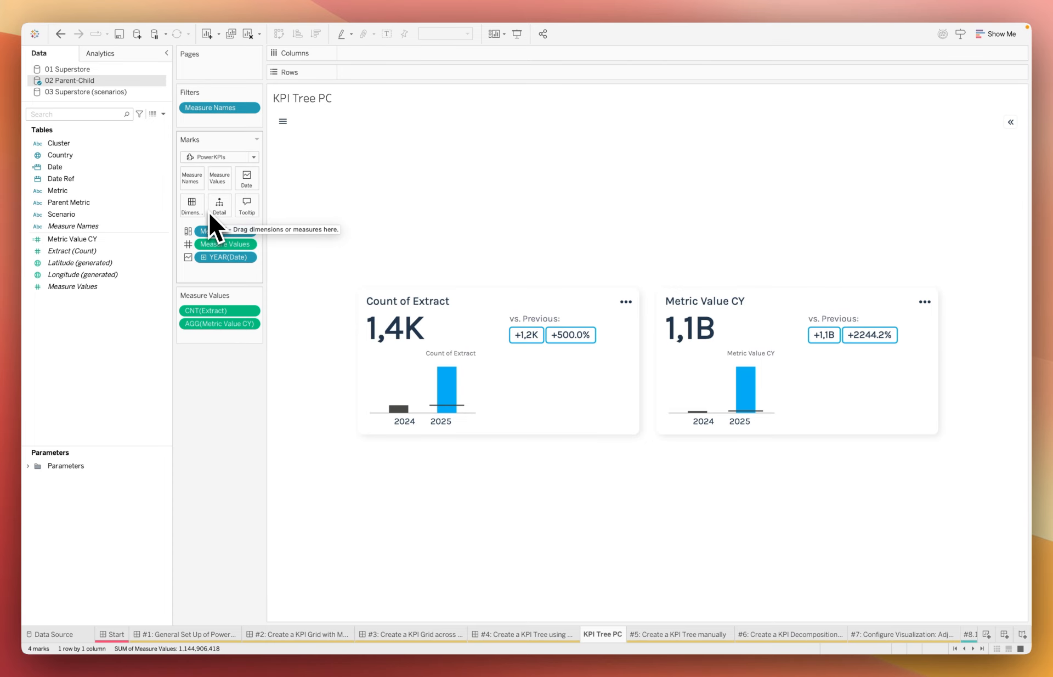
pyautogui.click(88, 190)
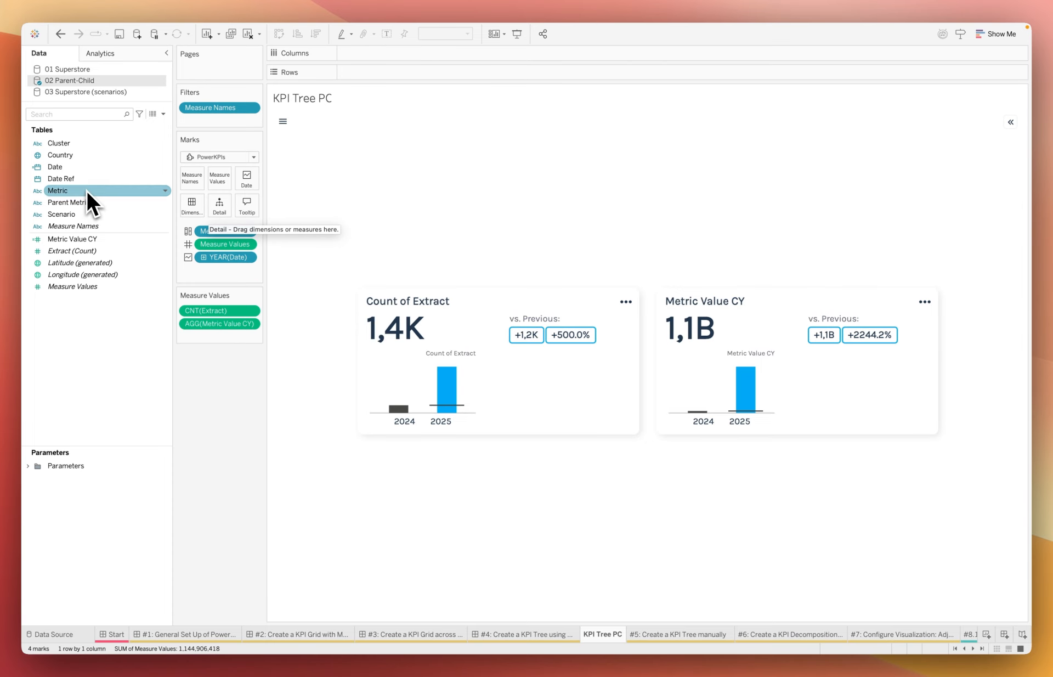
pyautogui.moveTo(200, 209); pyautogui.dragTo(196, 208)
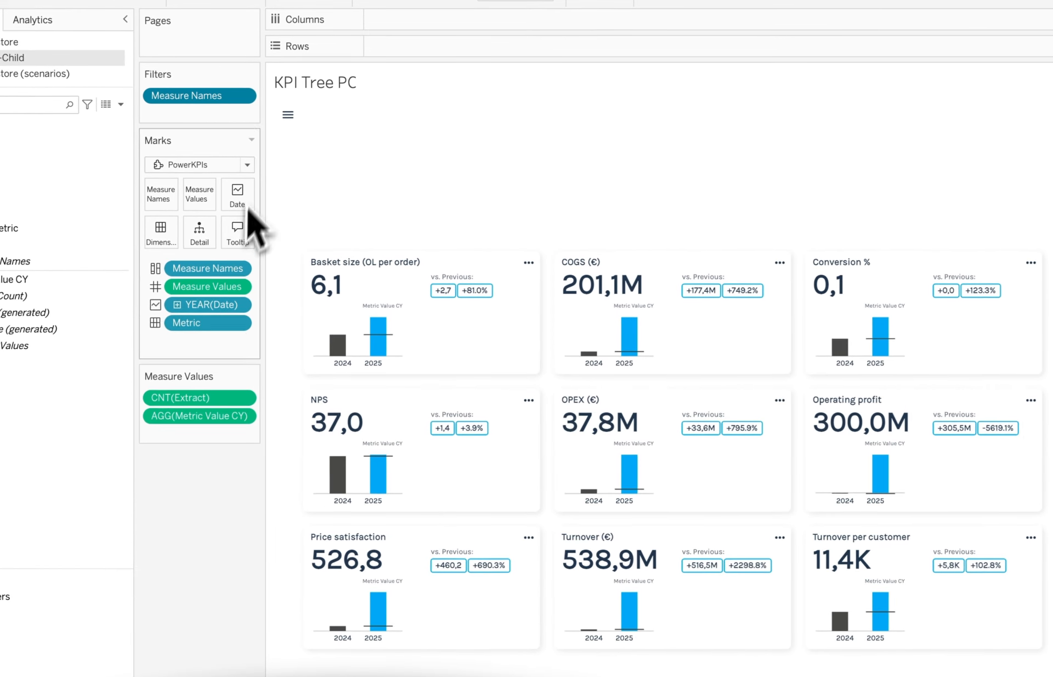
# Exclude Count of Extract from the Measure Names filter, leaving only Metric Value CY selected
pyautogui.click(241, 97)
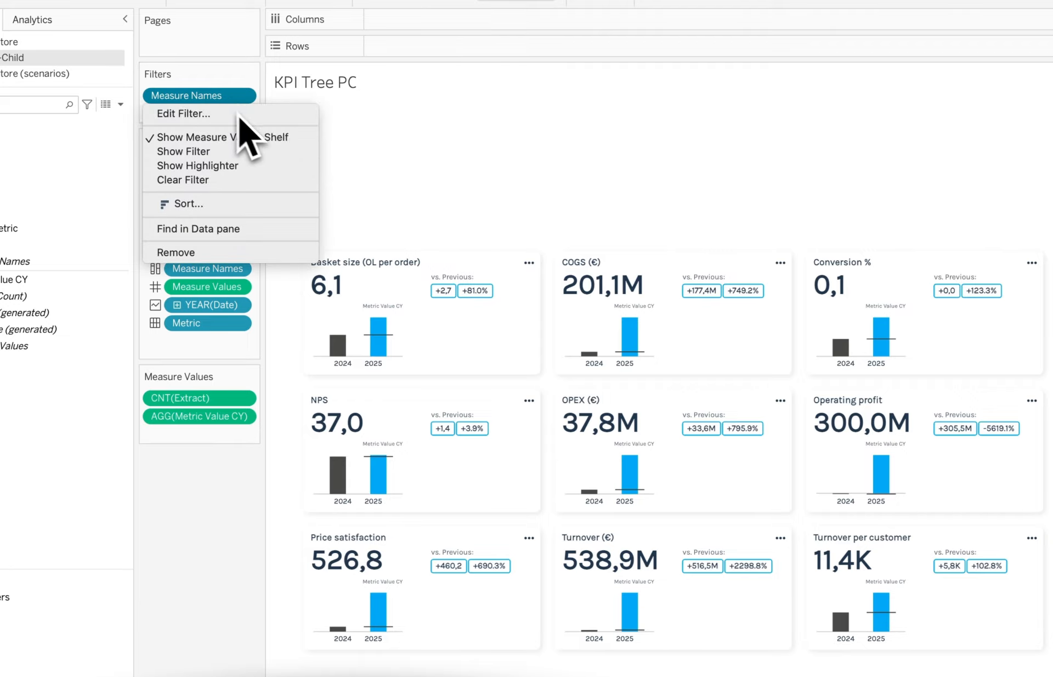
pyautogui.click(188, 110)
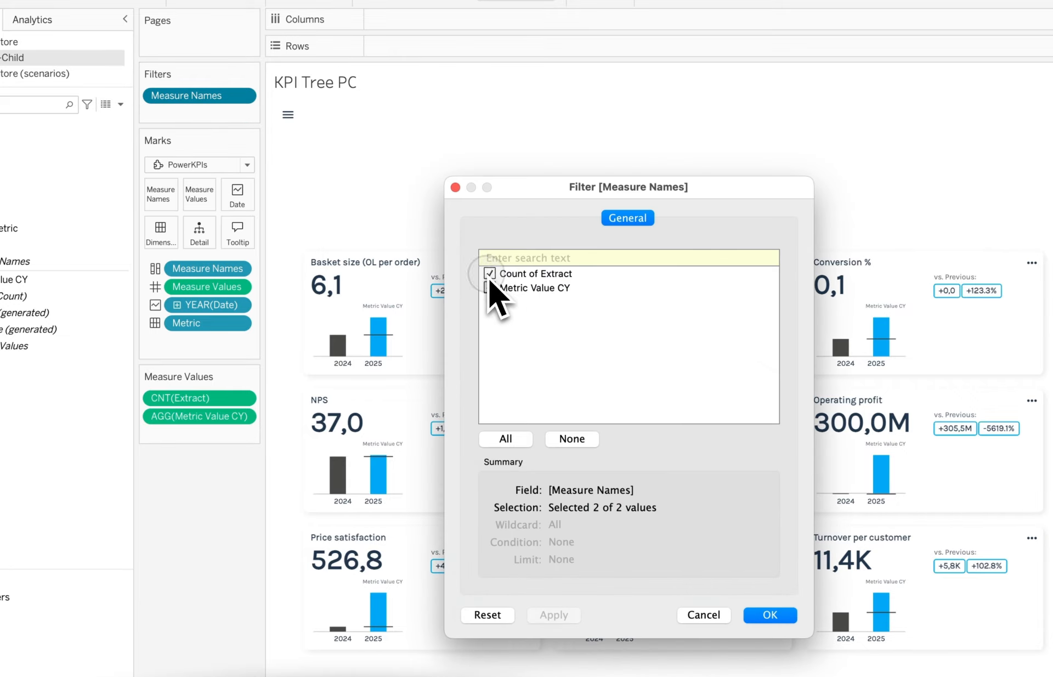
pyautogui.click(489, 273)
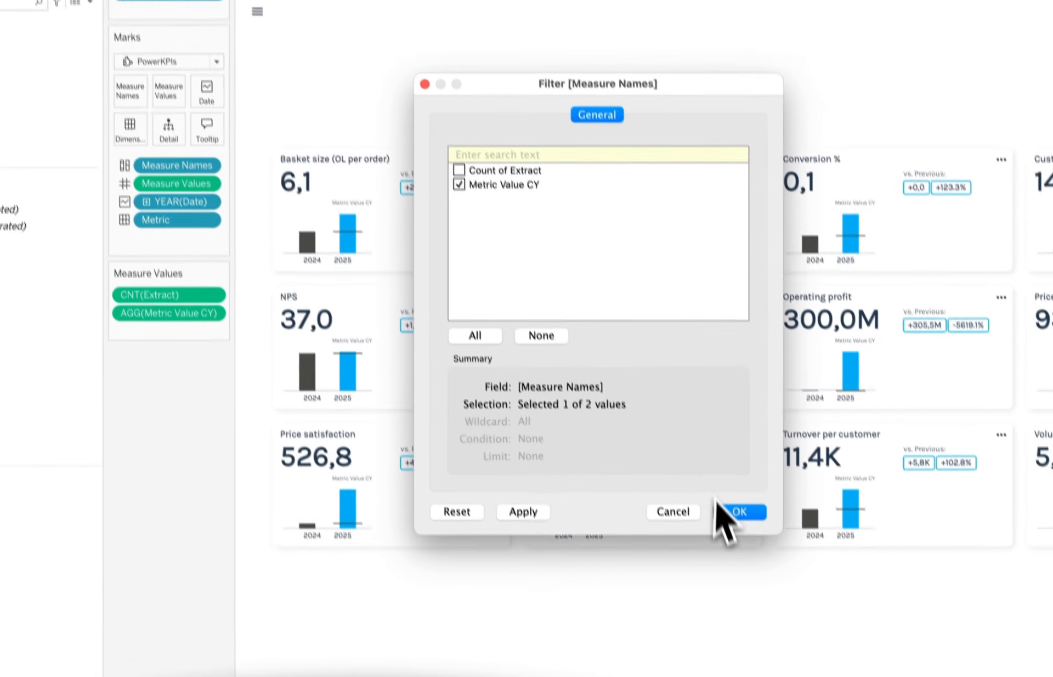
pyautogui.click(733, 493)
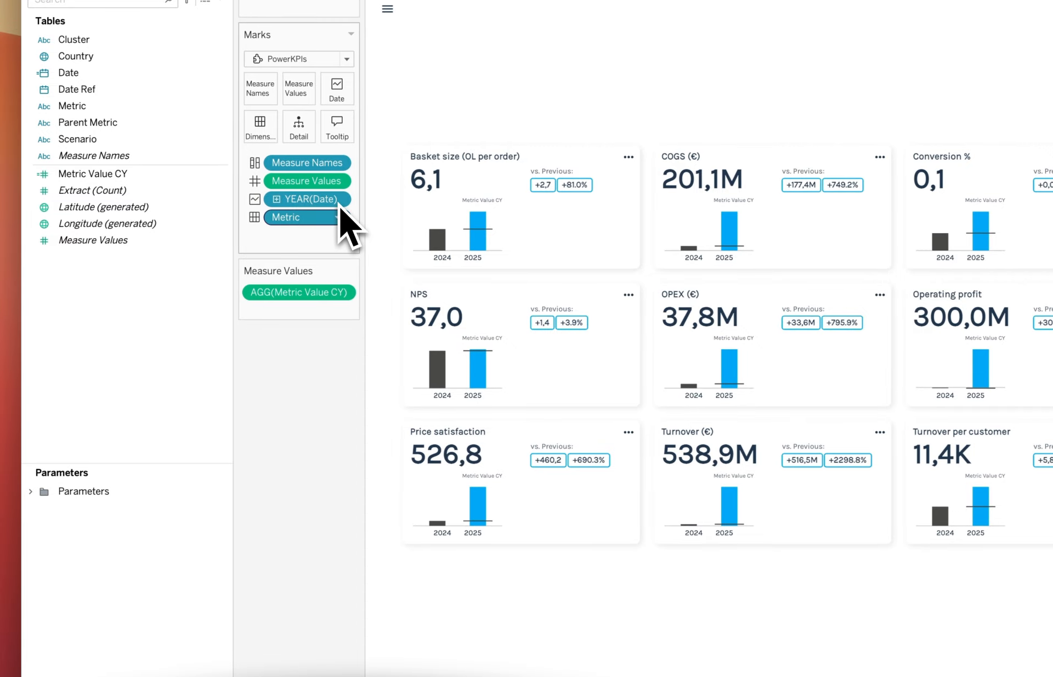
# Change the Date field on the marks from yearly to continuous monthly values
pyautogui.click(344, 199)
pyautogui.click(328, 515)
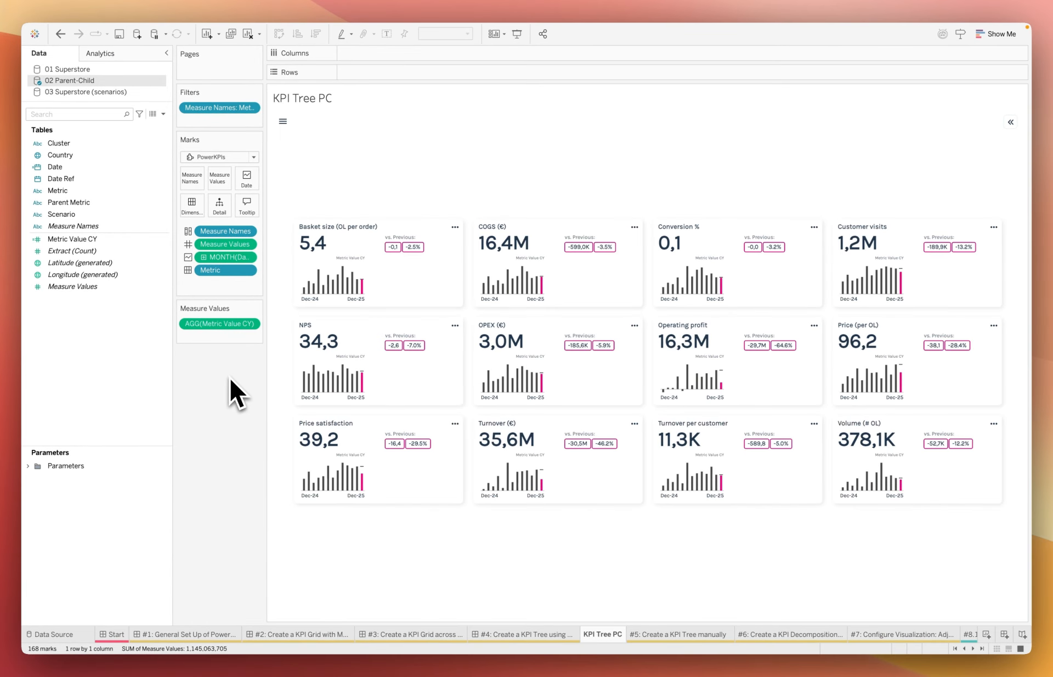
pyautogui.click(90, 225)
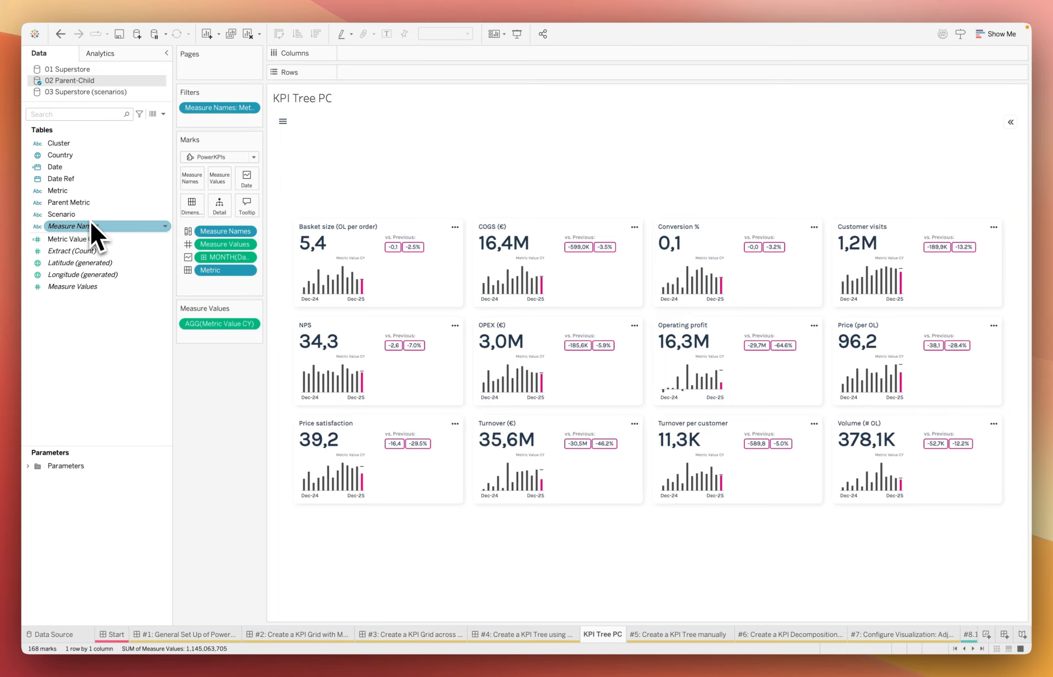
pyautogui.press('Up')
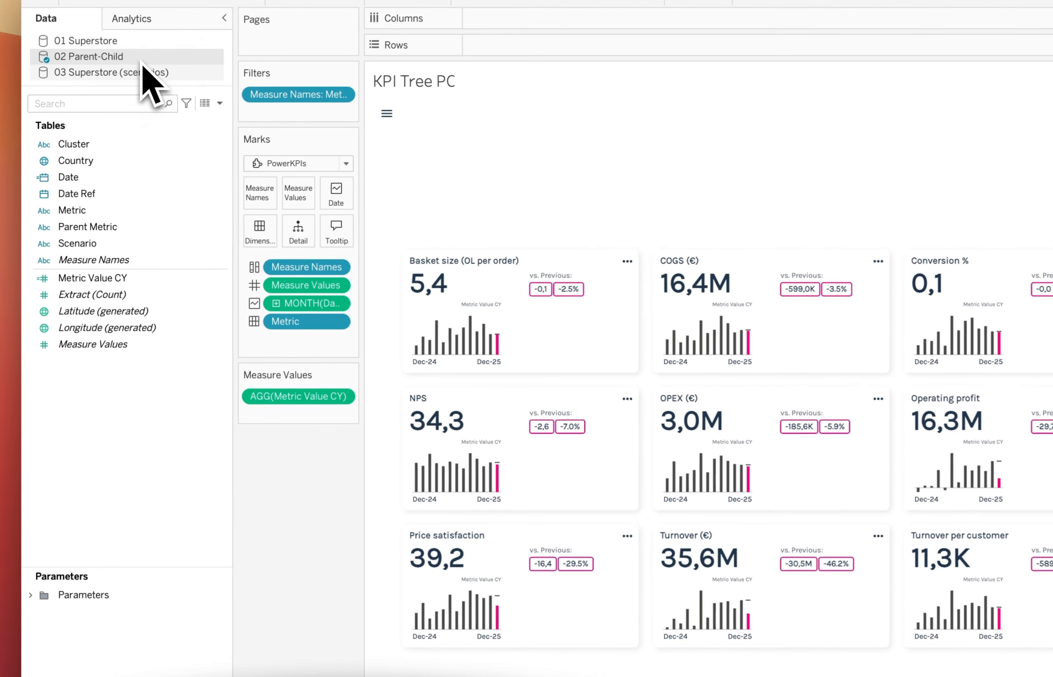
# View the underlying rows of the 02 Parent-Child data source and examine the Metric, Parent Metric and Scenario columns
pyautogui.rightClick(141, 61)
pyautogui.click(179, 97)
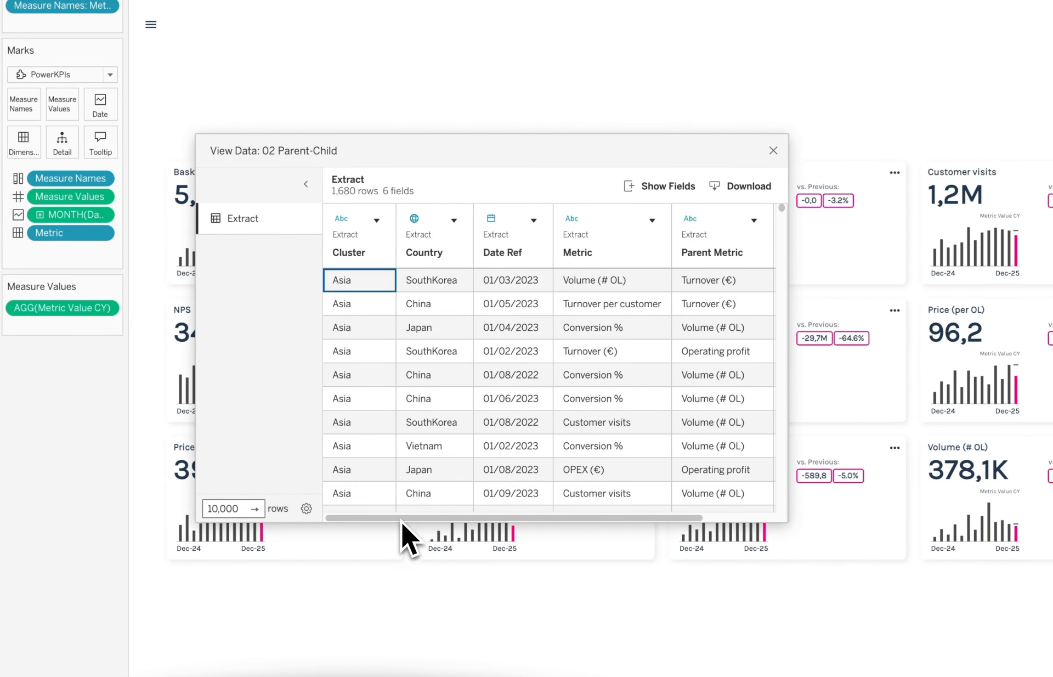
pyautogui.click(402, 518)
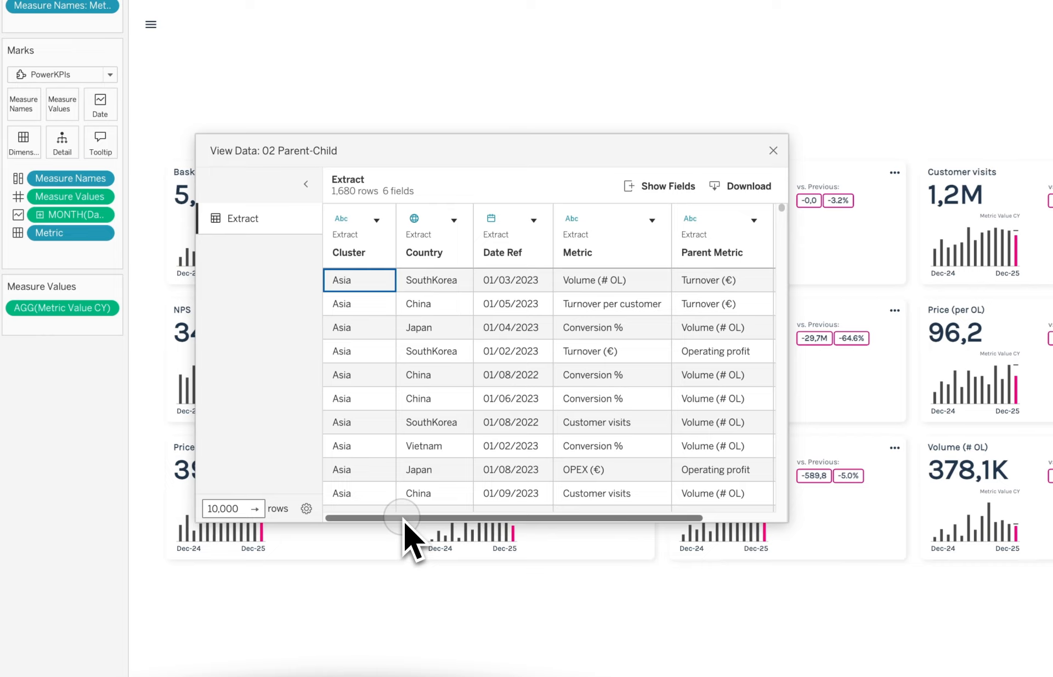
pyautogui.hscroll(3, 682, 447)
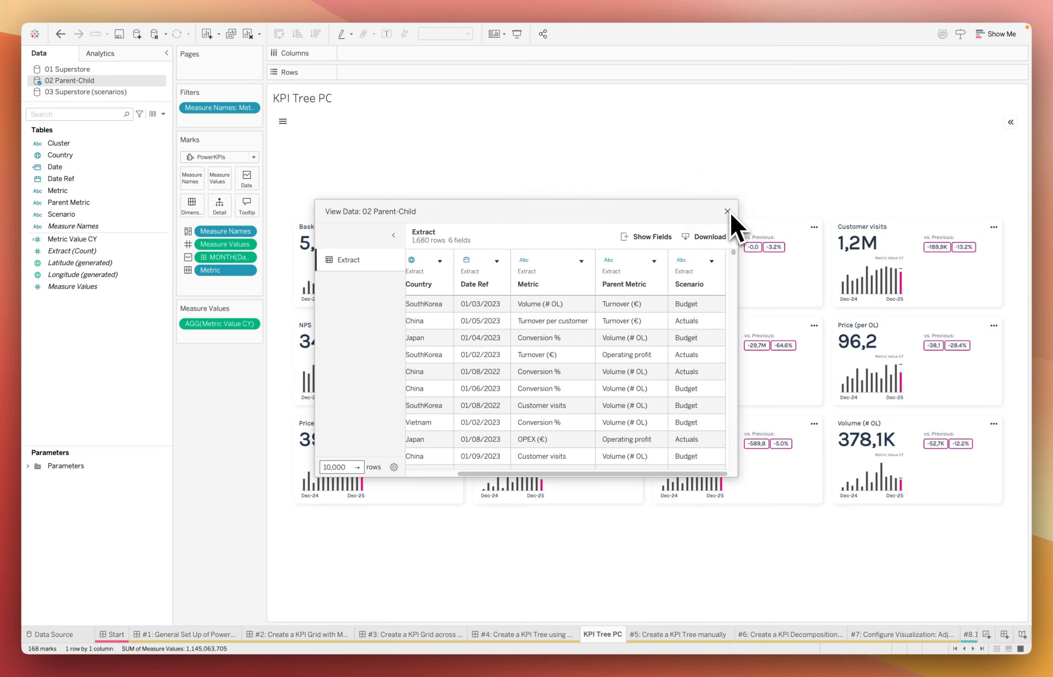
pyautogui.click(727, 211)
# Add Scenario as a detail used as the Scenario Field, and add Parent Metric to the dimensions
pyautogui.moveTo(61, 214); pyautogui.dragTo(215, 214)
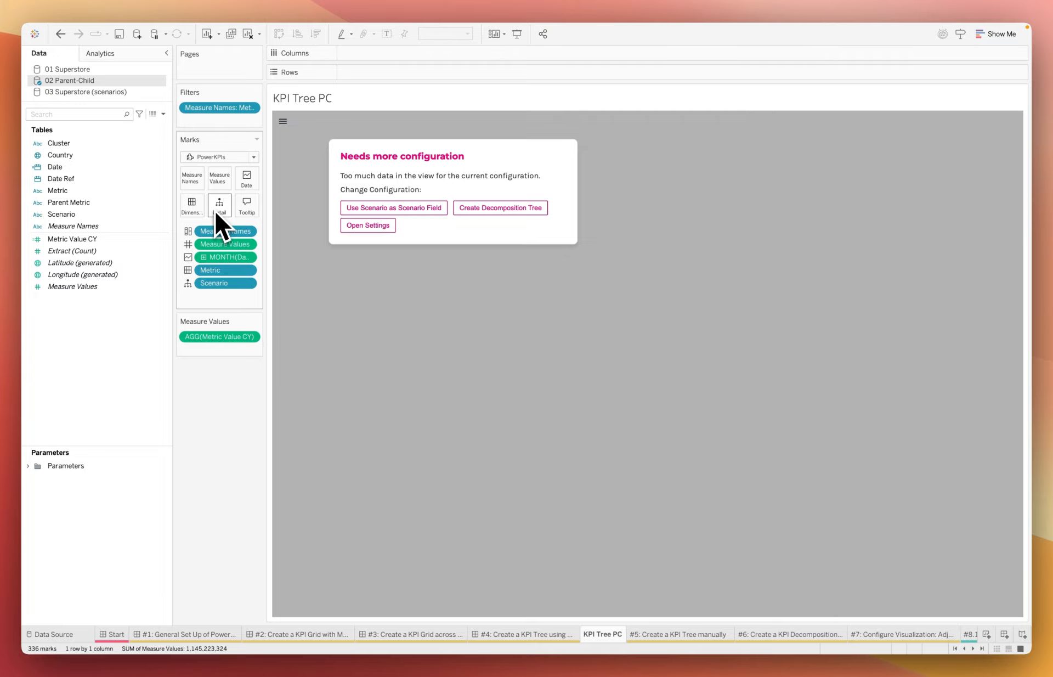
pyautogui.click(356, 211)
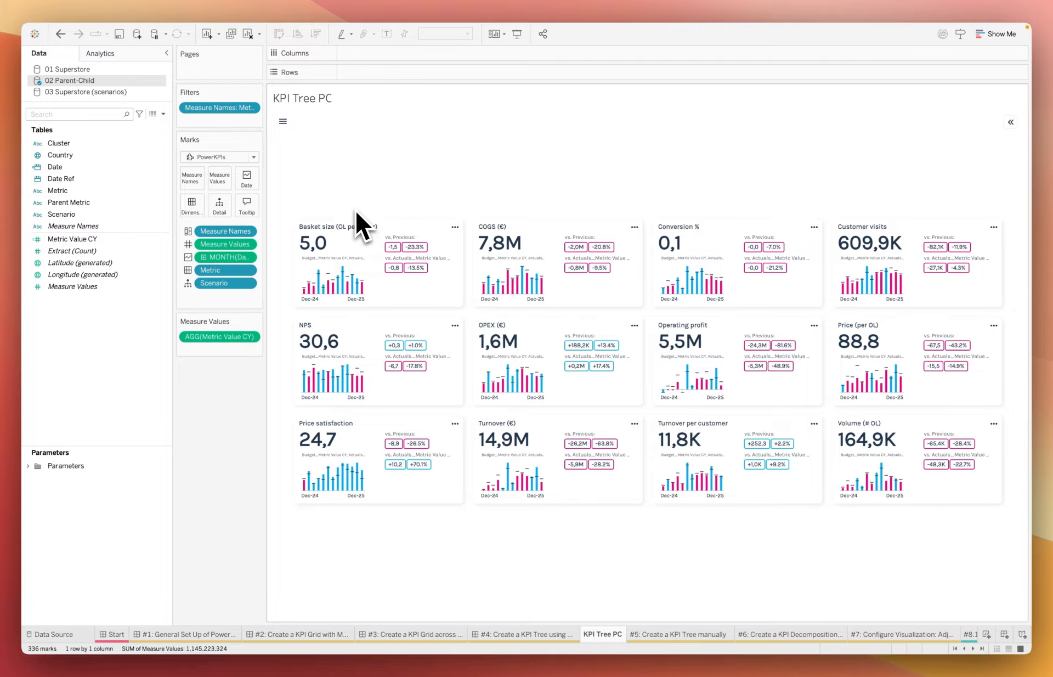
pyautogui.moveTo(72, 202); pyautogui.dragTo(194, 209)
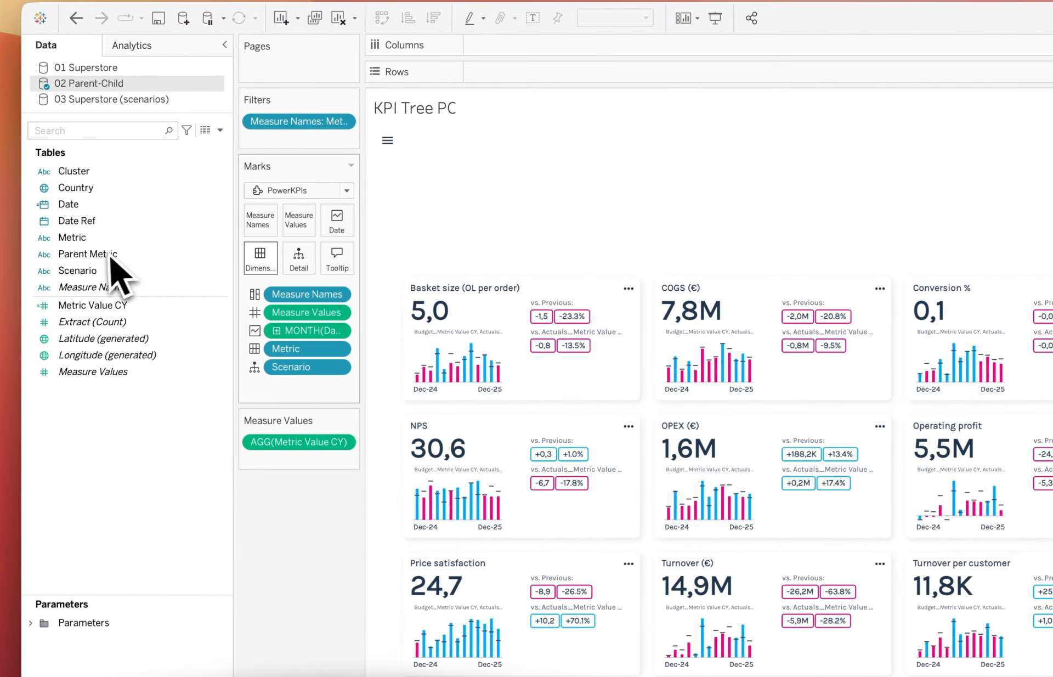
pyautogui.moveTo(108, 253); pyautogui.dragTo(256, 262)
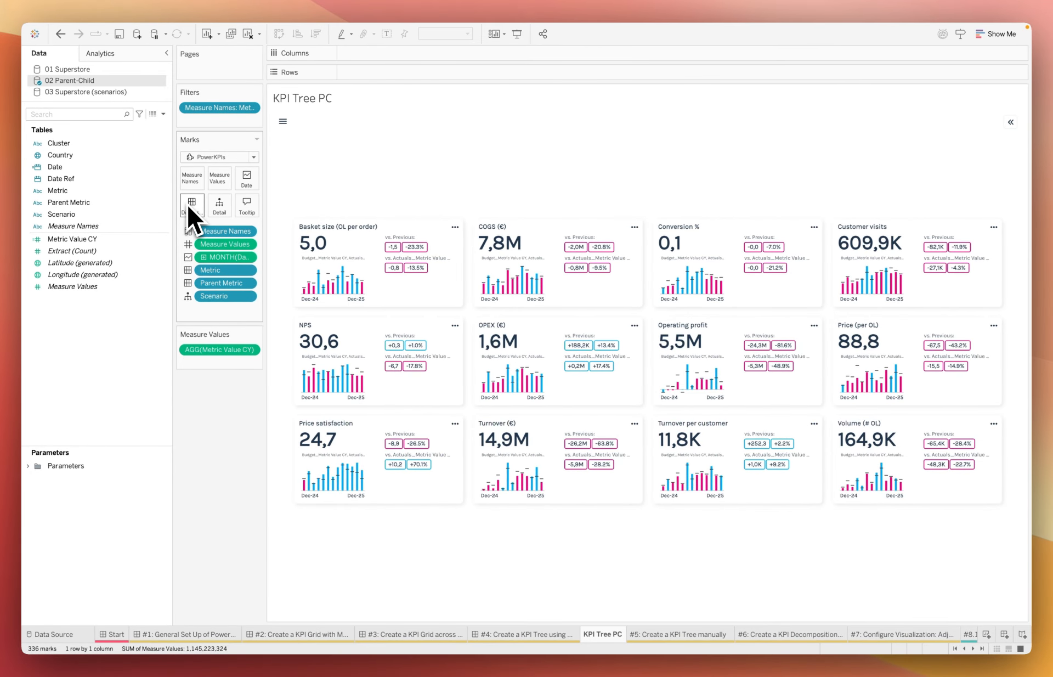
# Open the PowerKPIs settings and change the layout to KPI Tree
pyautogui.click(283, 121)
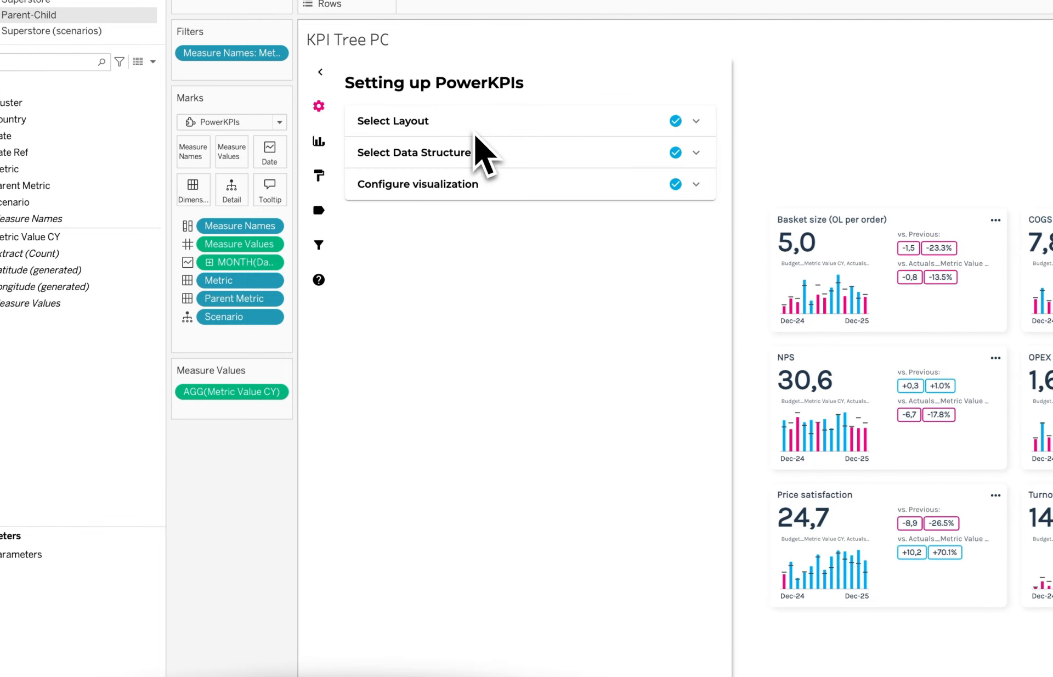
pyautogui.click(475, 133)
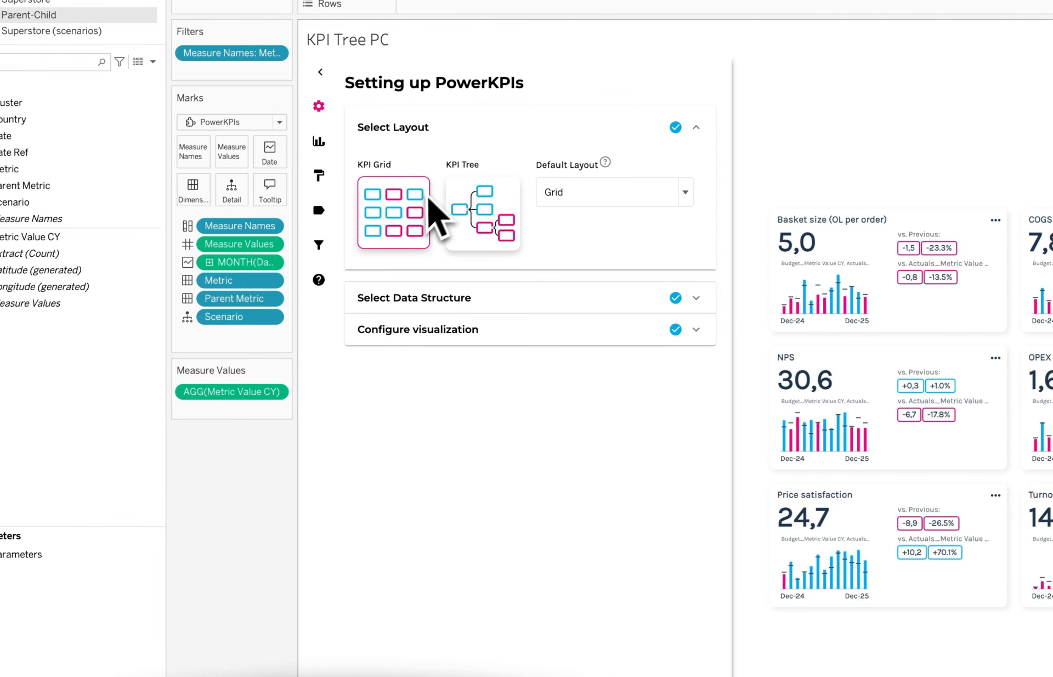
pyautogui.click(489, 210)
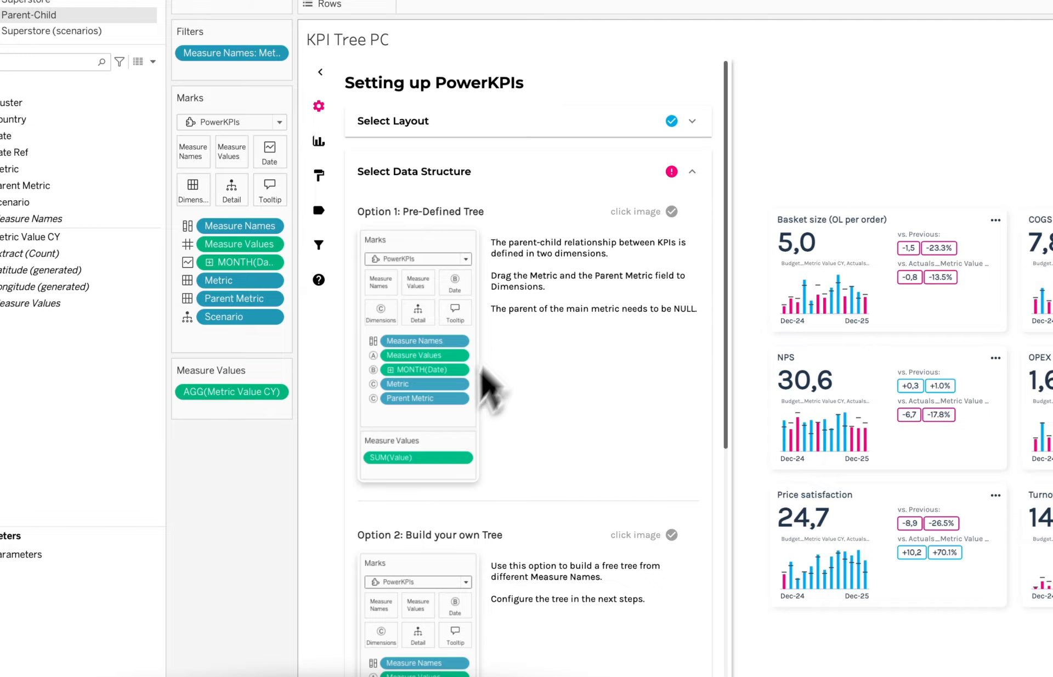
# Compare the three KPI tree data structure options: Pre-Defined Tree, Build your own Tree and Decomposition Tree
pyautogui.scroll(-3, 447, 447)
pyautogui.scroll(-5, 438, 497)
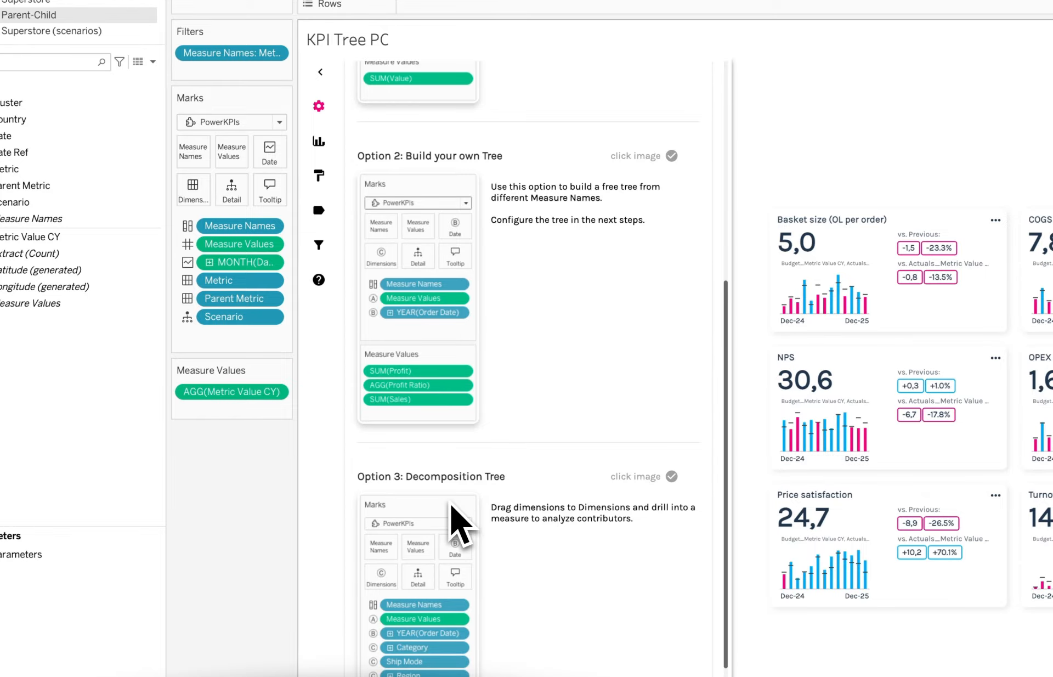
pyautogui.scroll(8, 462, 527)
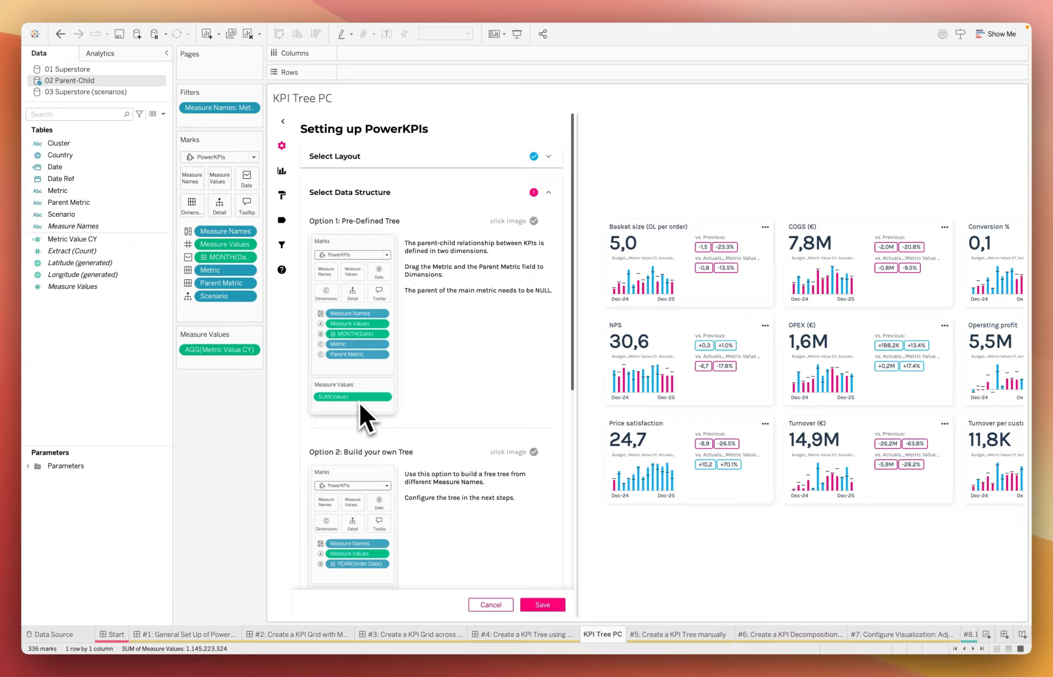
pyautogui.scroll(-2, 359, 409)
pyautogui.scroll(-3, 361, 478)
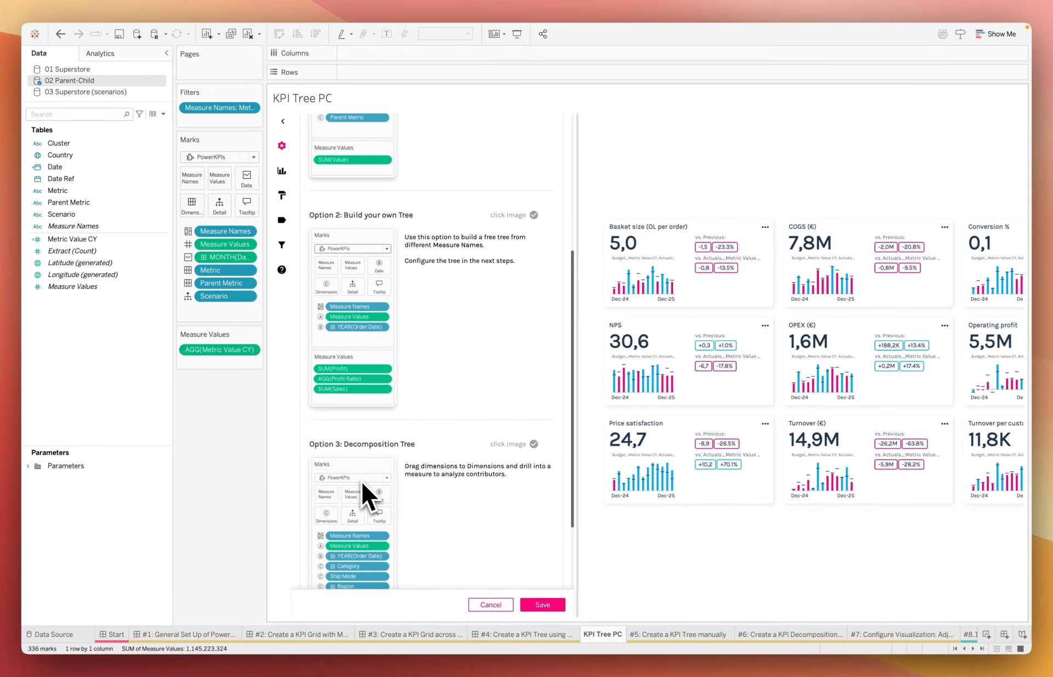
pyautogui.scroll(8, 362, 477)
pyautogui.scroll(-7, 363, 476)
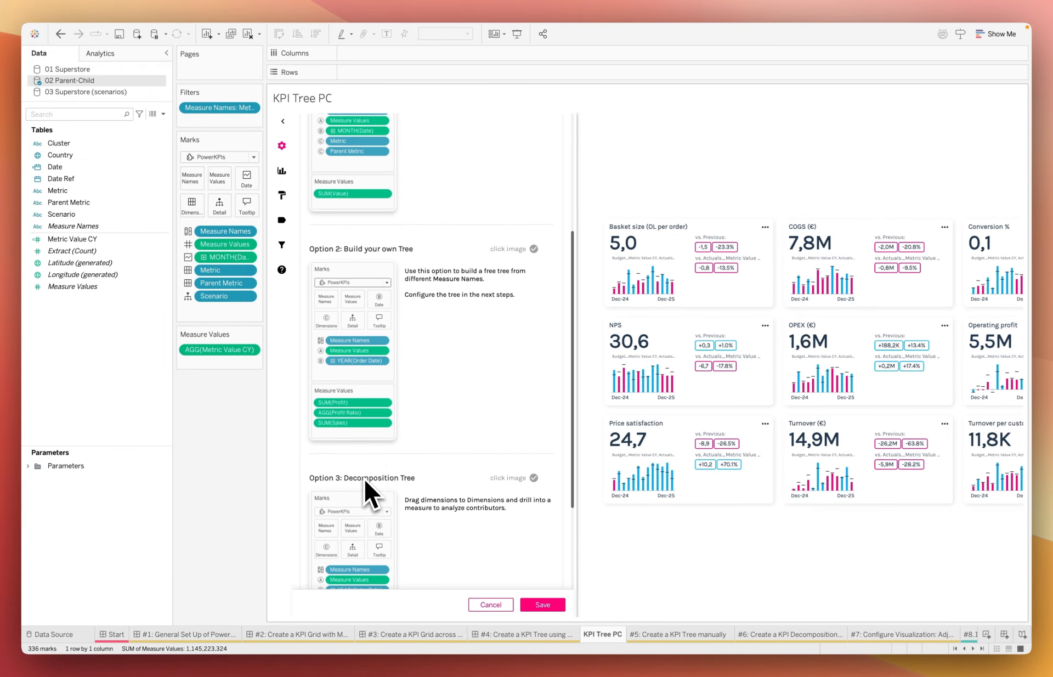
pyautogui.scroll(-1, 363, 476)
pyautogui.scroll(7, 366, 457)
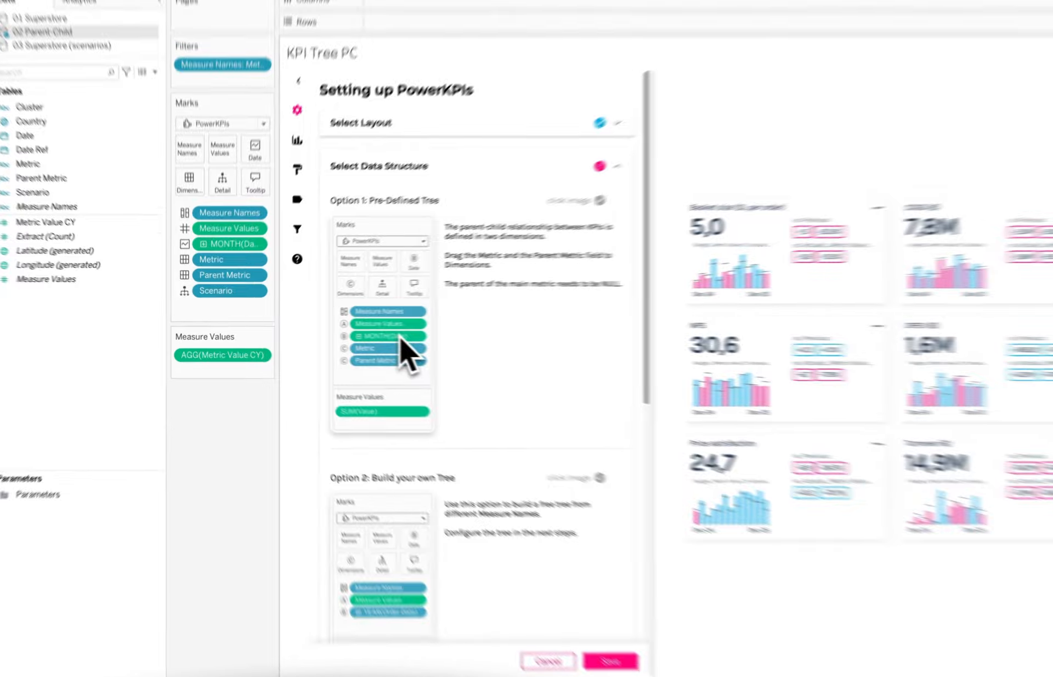
# Choose the Pre-Defined Tree data structure and set the Parent KPI Dimension to Parent Metric
pyautogui.click(400, 337)
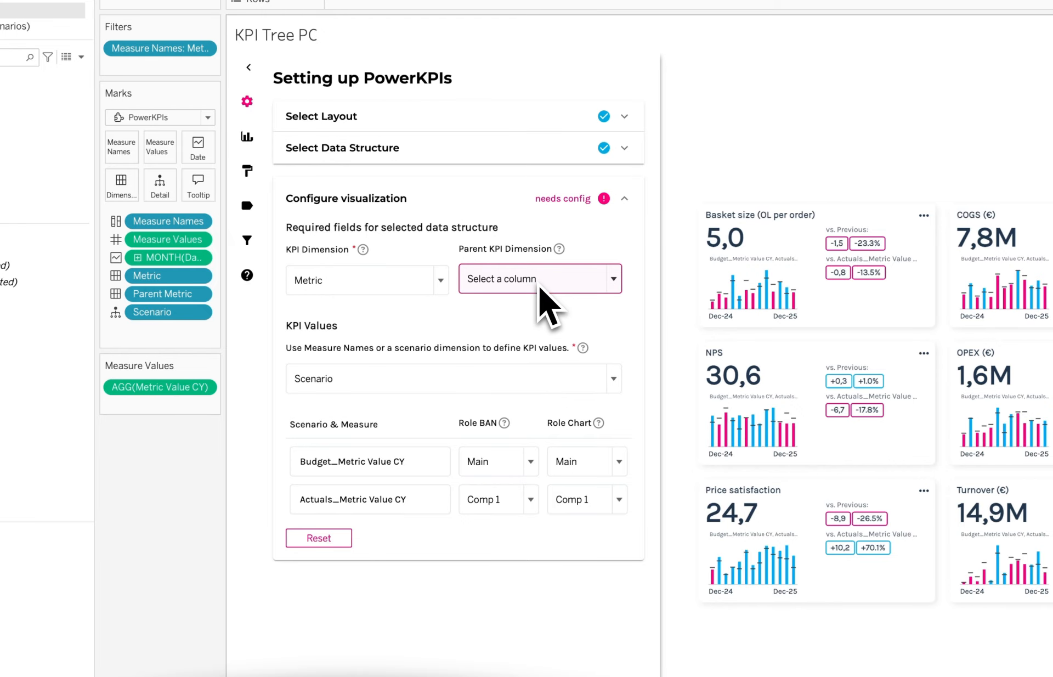
pyautogui.click(546, 299)
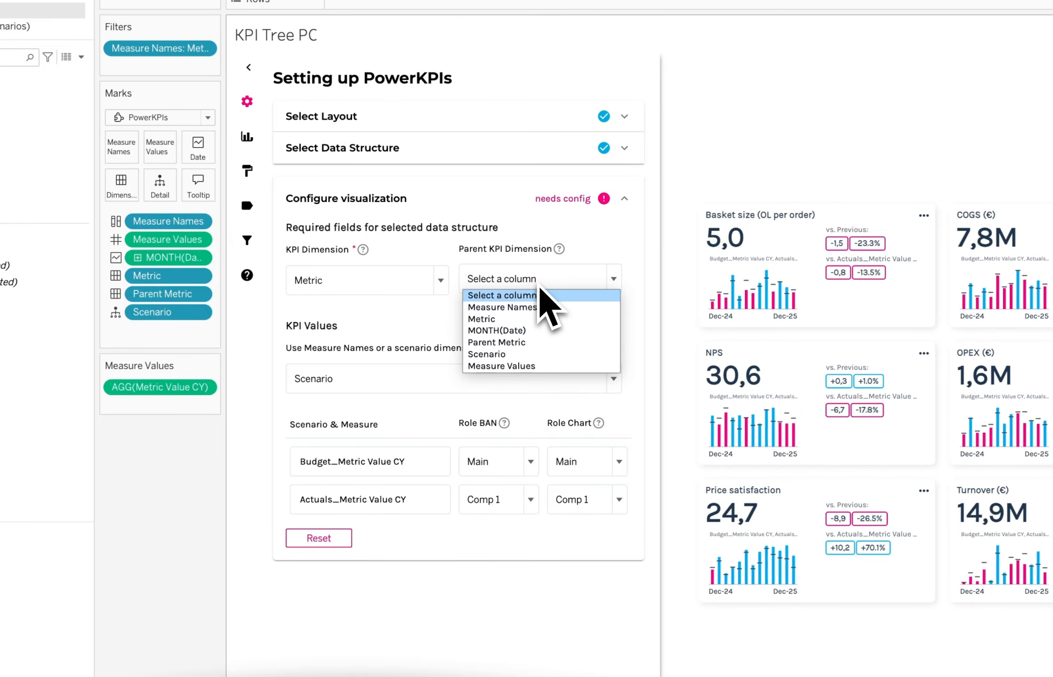
pyautogui.click(527, 343)
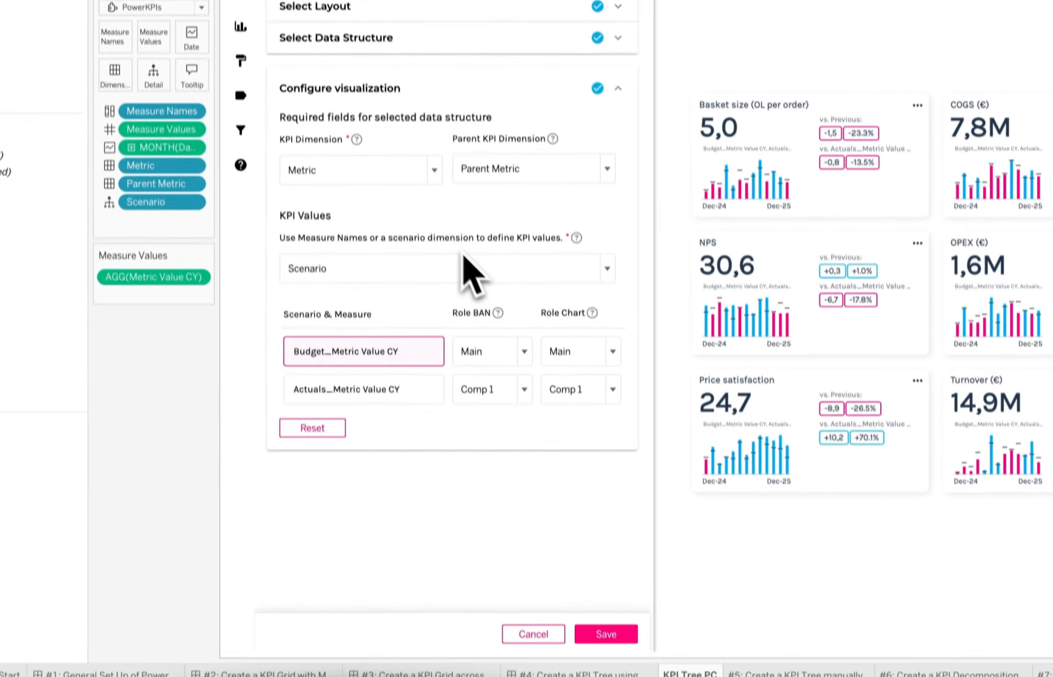
# Rename the Budget_Metric Value CY scenario to BUD and the Actuals_Metric Value CY scenario to ACT
pyautogui.doubleClick(396, 343)
pyautogui.tripleClick(396, 344)
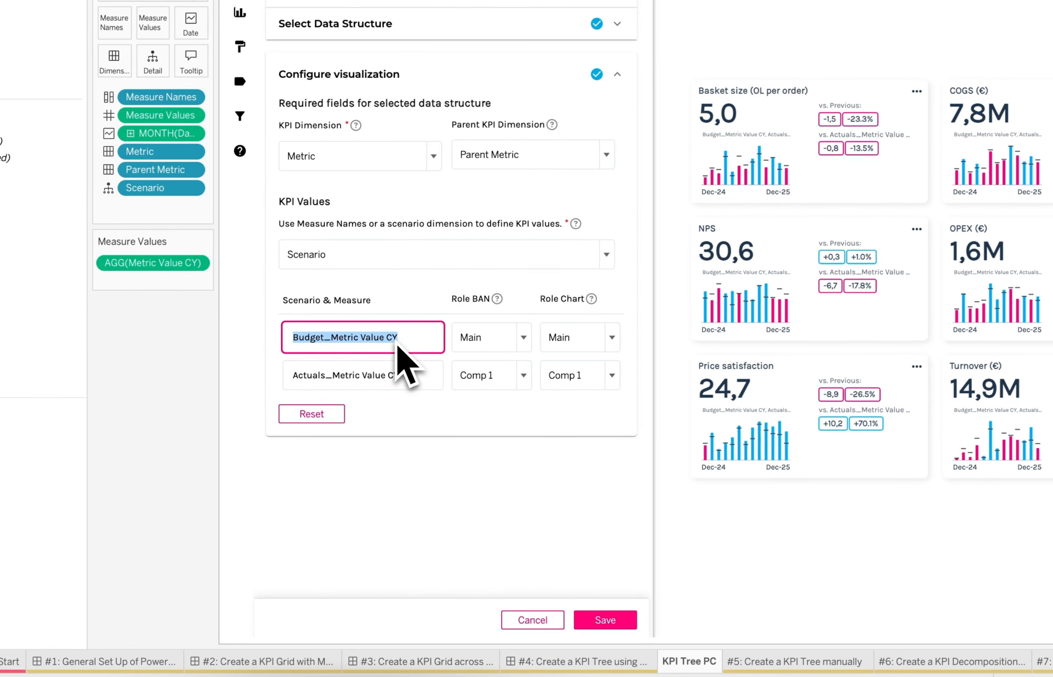
pyautogui.write('BUD')
pyautogui.click(361, 374)
pyautogui.tripleClick(362, 374)
pyautogui.write('ACT')
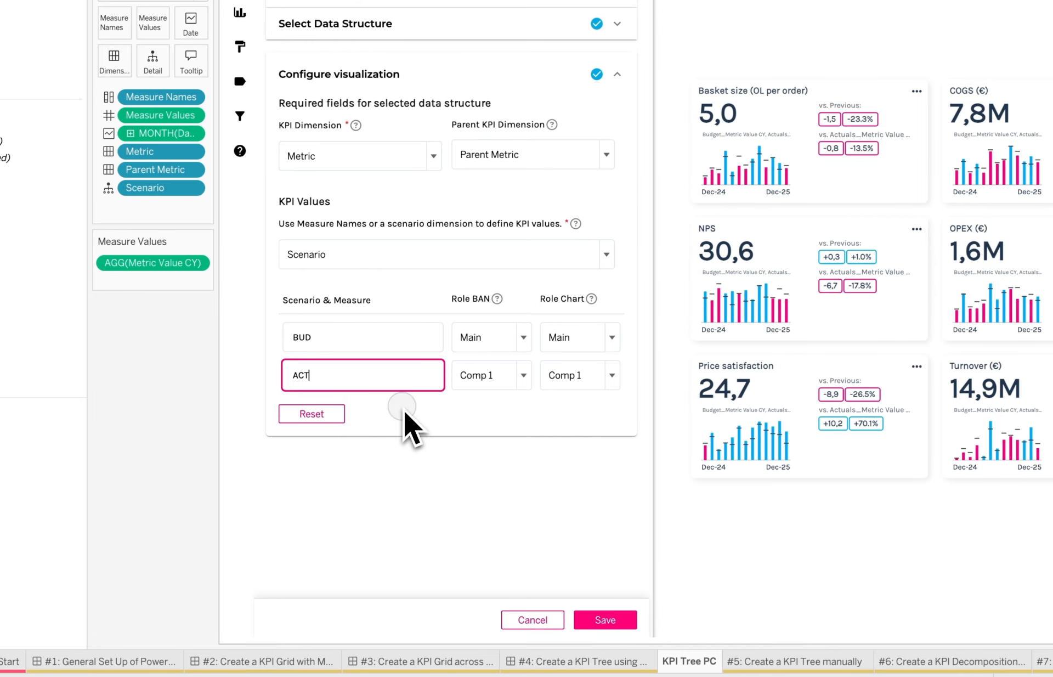
# Set both the BAN and chart roles to Main for ACT and Comp 1 for BUD, and save and close the settings
pyautogui.click(508, 383)
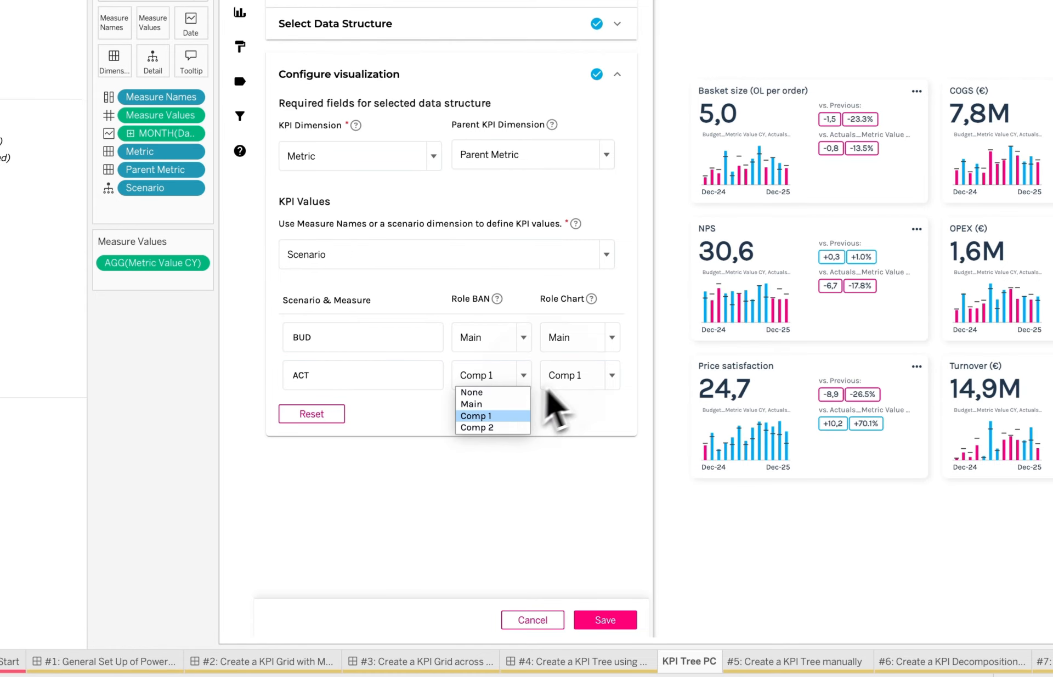
pyautogui.click(577, 378)
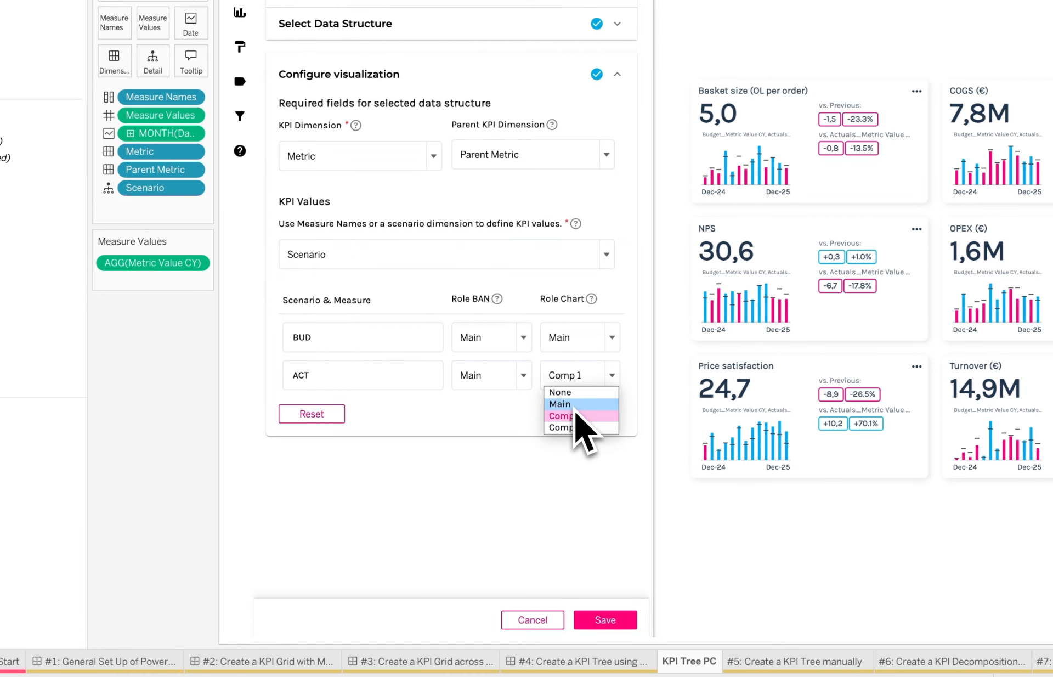
pyautogui.click(561, 404)
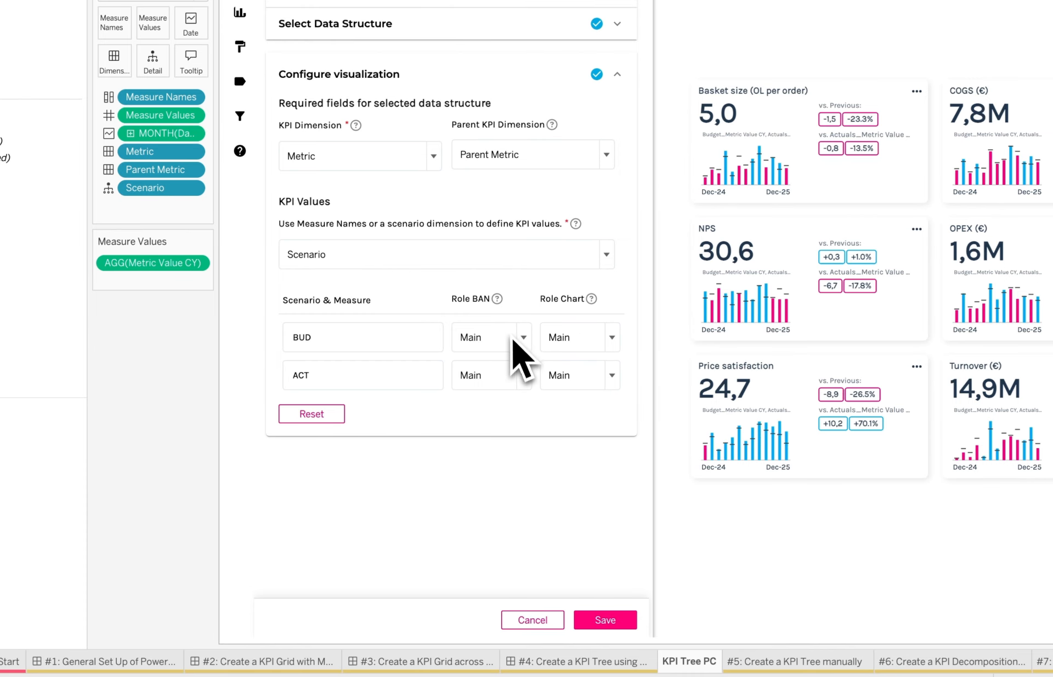
pyautogui.click(516, 339)
pyautogui.click(509, 382)
pyautogui.click(562, 348)
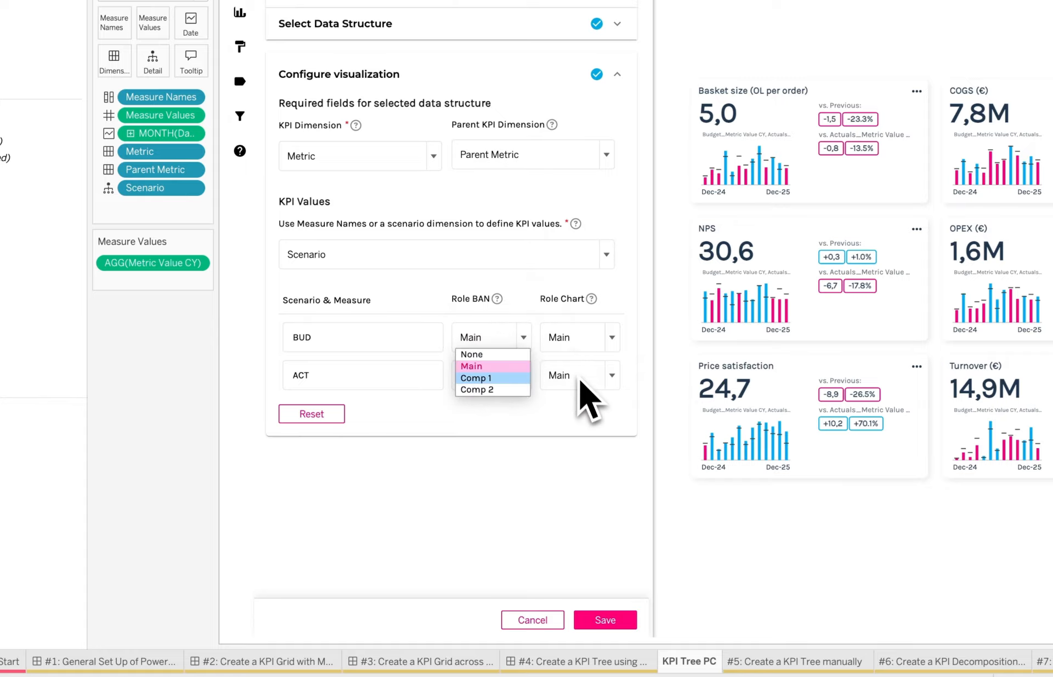
pyautogui.click(579, 379)
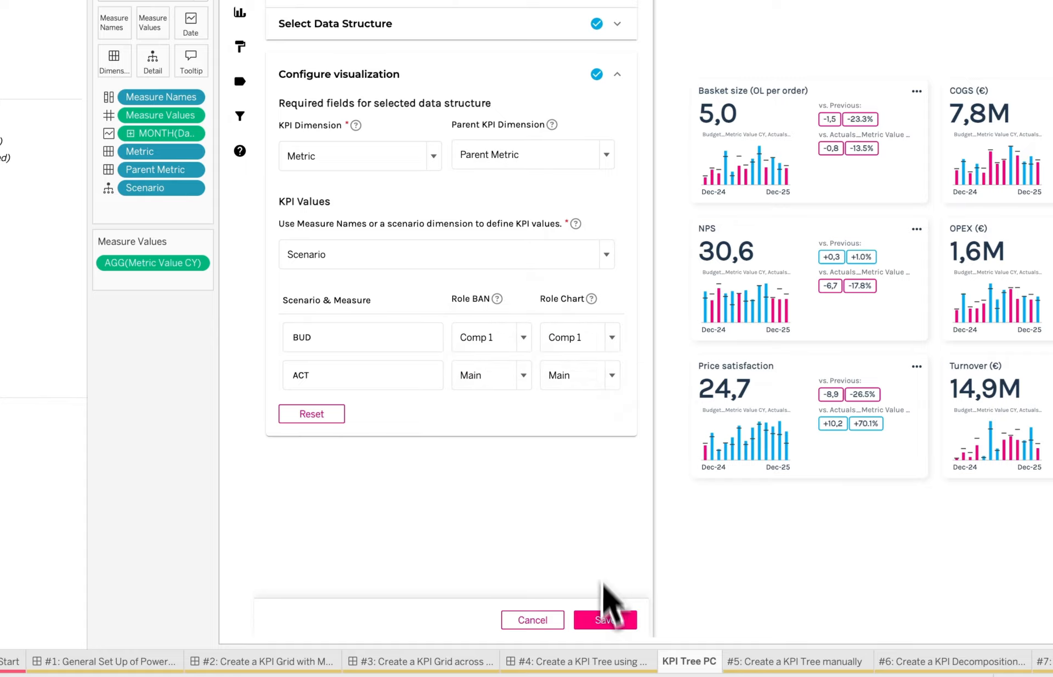
pyautogui.click(605, 621)
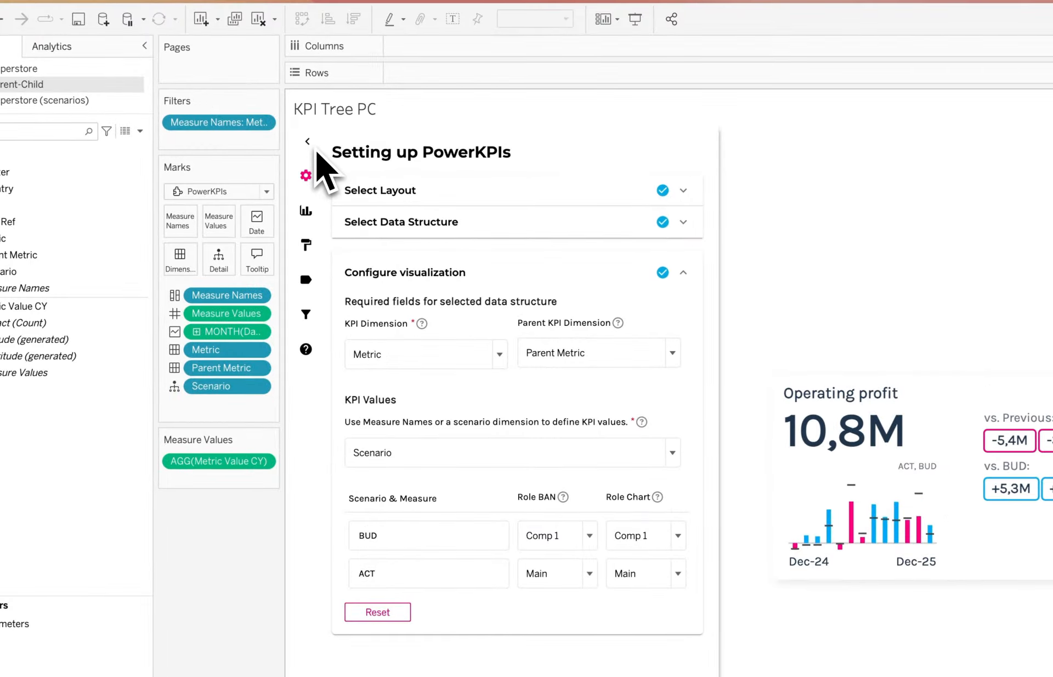
pyautogui.click(307, 141)
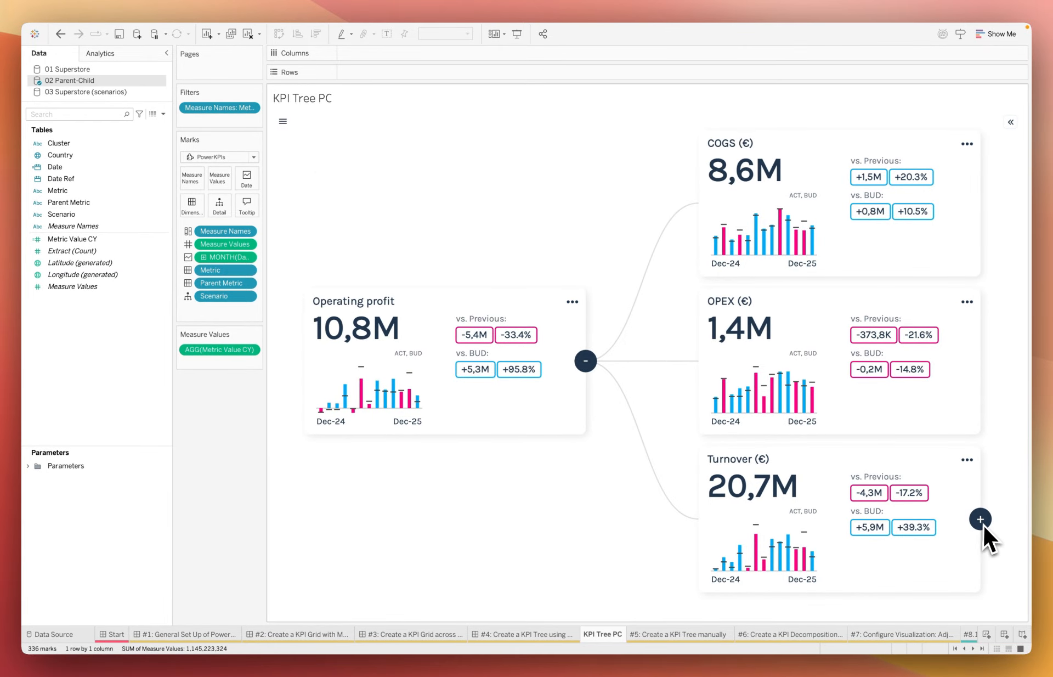
# Expand the Turnover (€) and Volume (# OL) branches of the KPI tree
pyautogui.click(980, 519)
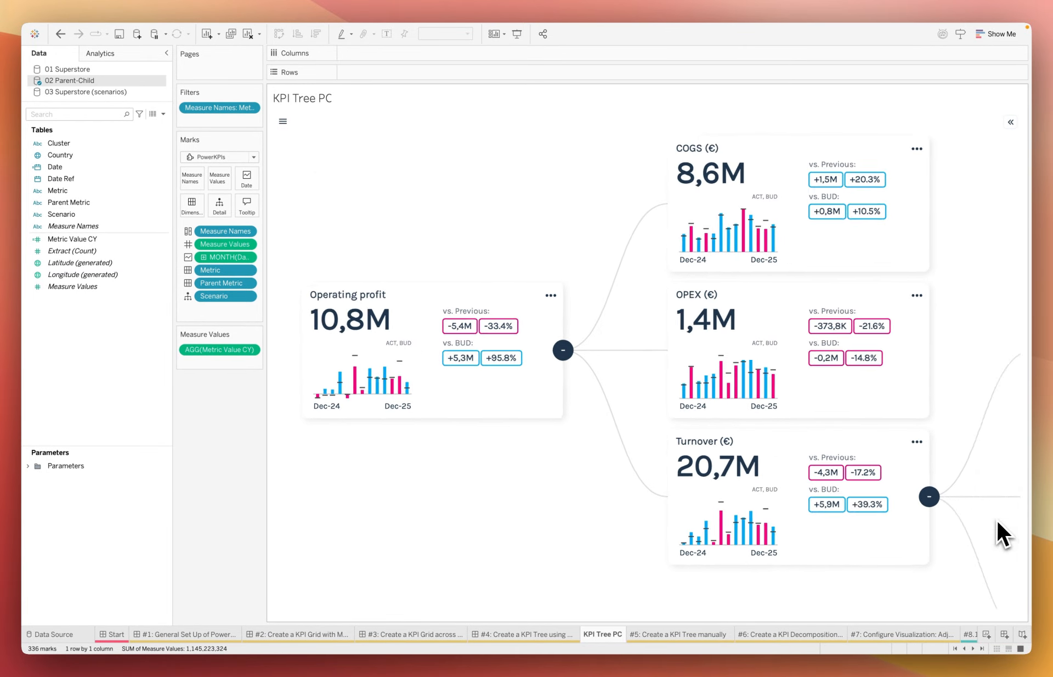
pyautogui.click(995, 518)
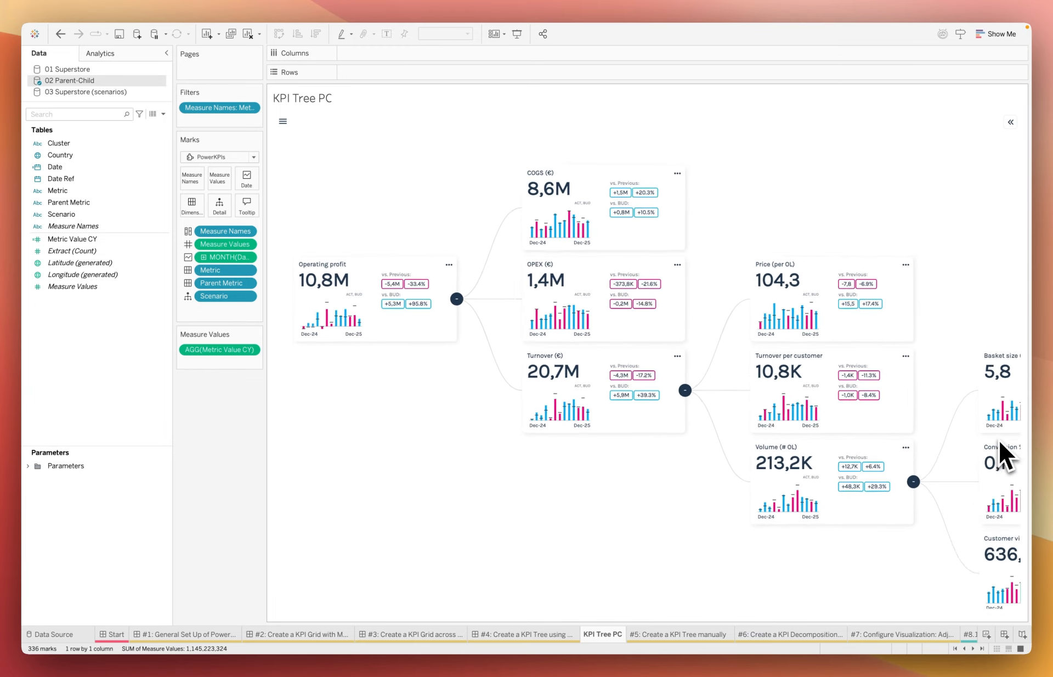
pyautogui.click(997, 437)
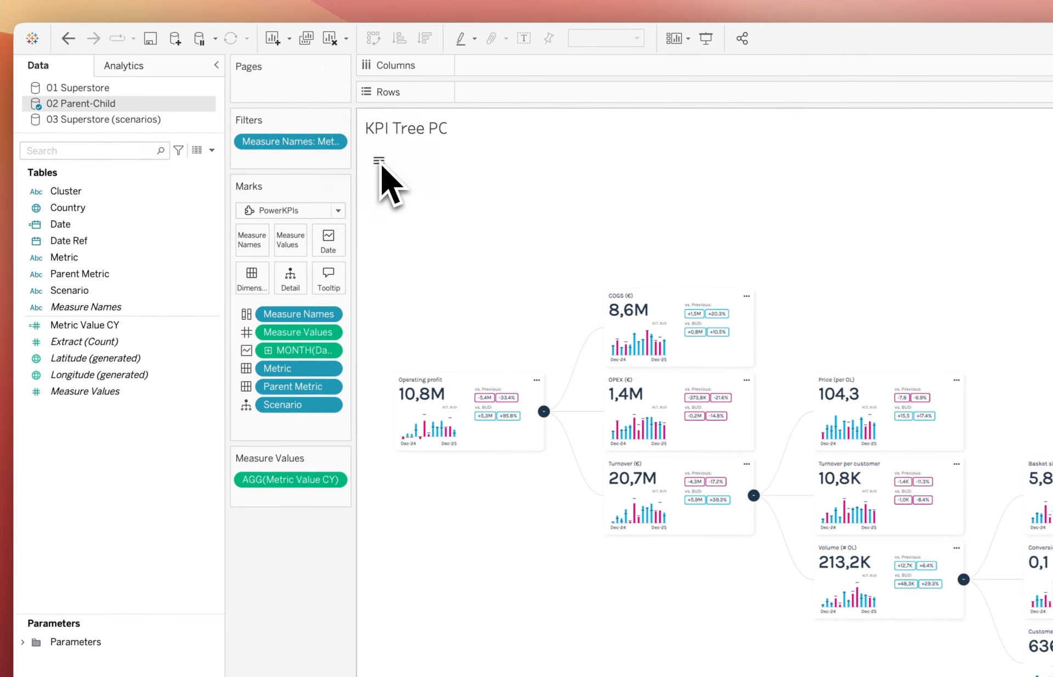
# Reopen the PowerKPIs settings and review the node and link formatting and the KPI card style options
pyautogui.click(326, 138)
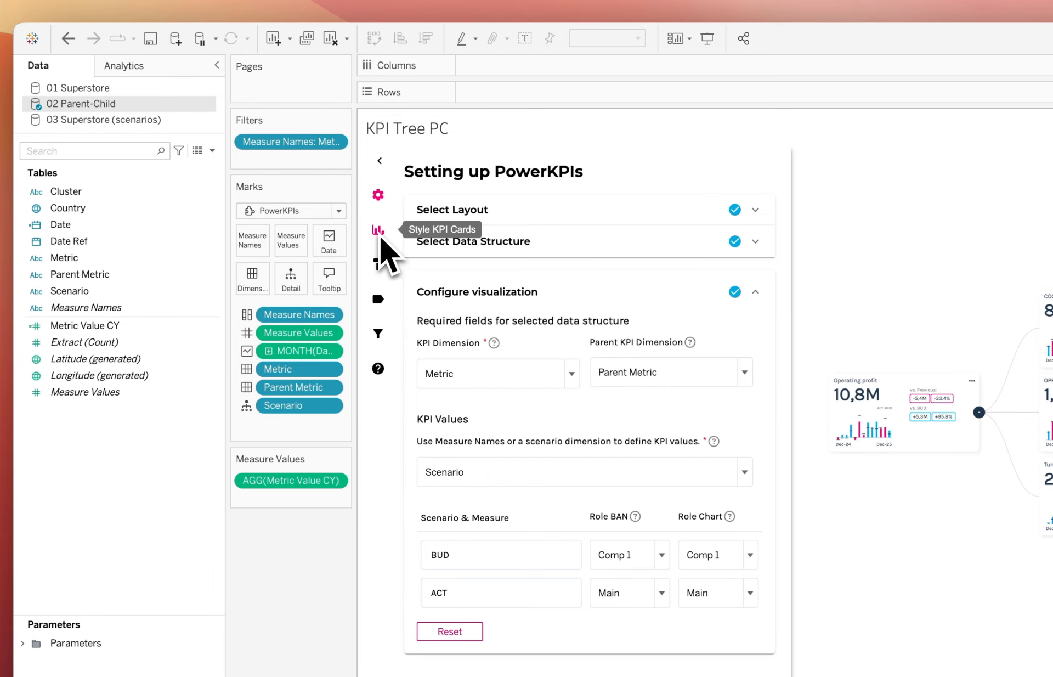
pyautogui.click(379, 234)
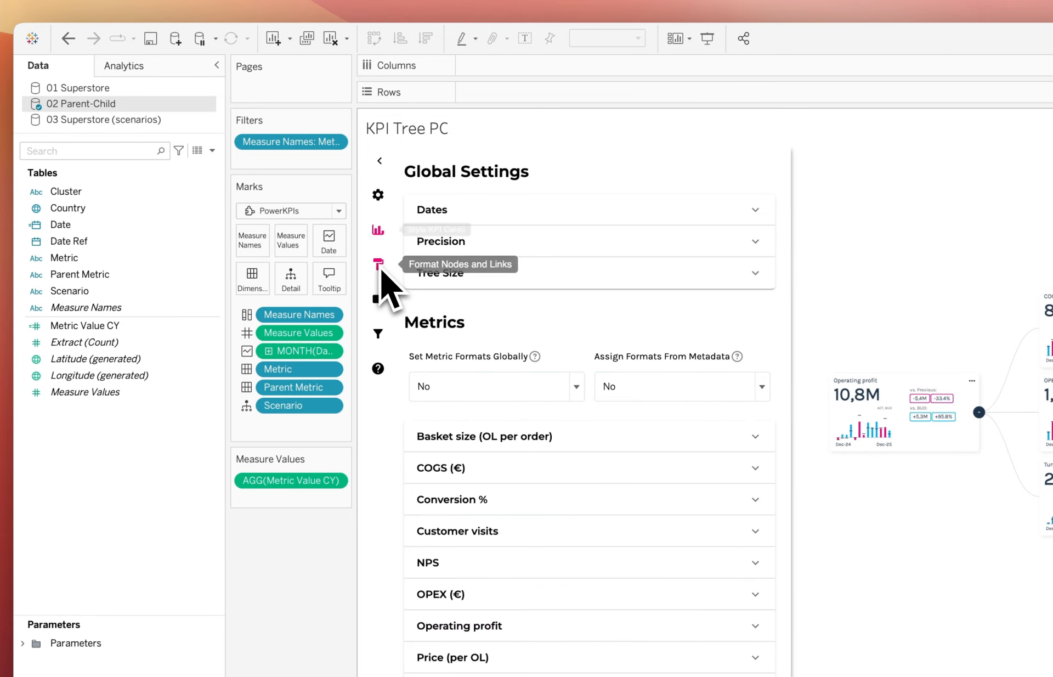
pyautogui.click(380, 268)
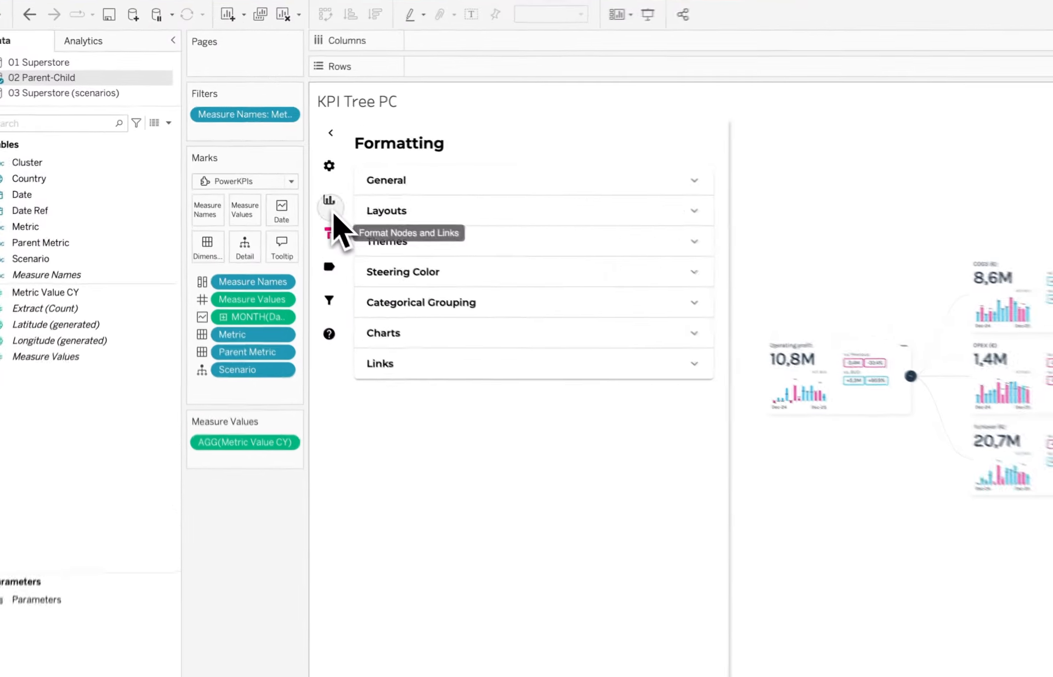
pyautogui.click(335, 204)
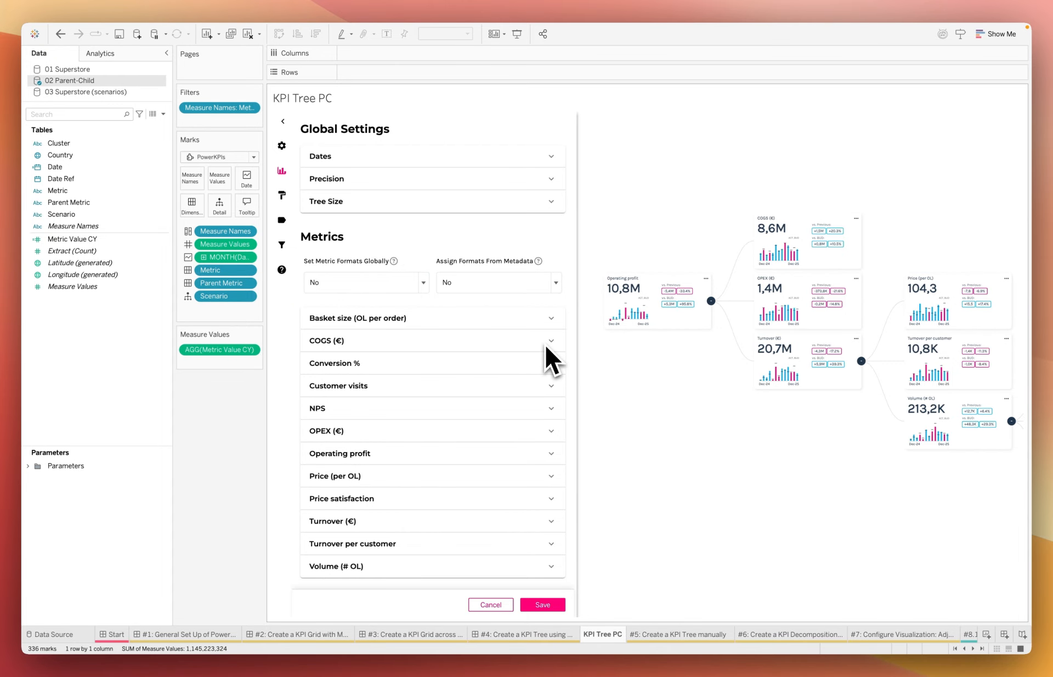
# Set the COGS (€) metric's steer type to Lower is positive and its formatting to Currency
pyautogui.click(552, 342)
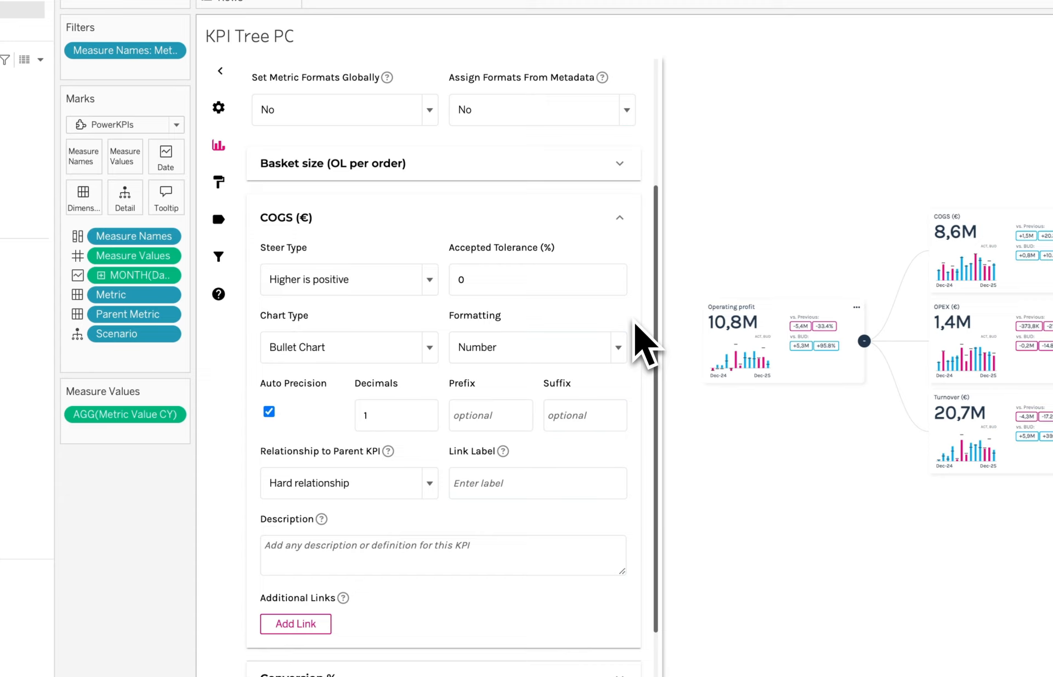
pyautogui.click(354, 277)
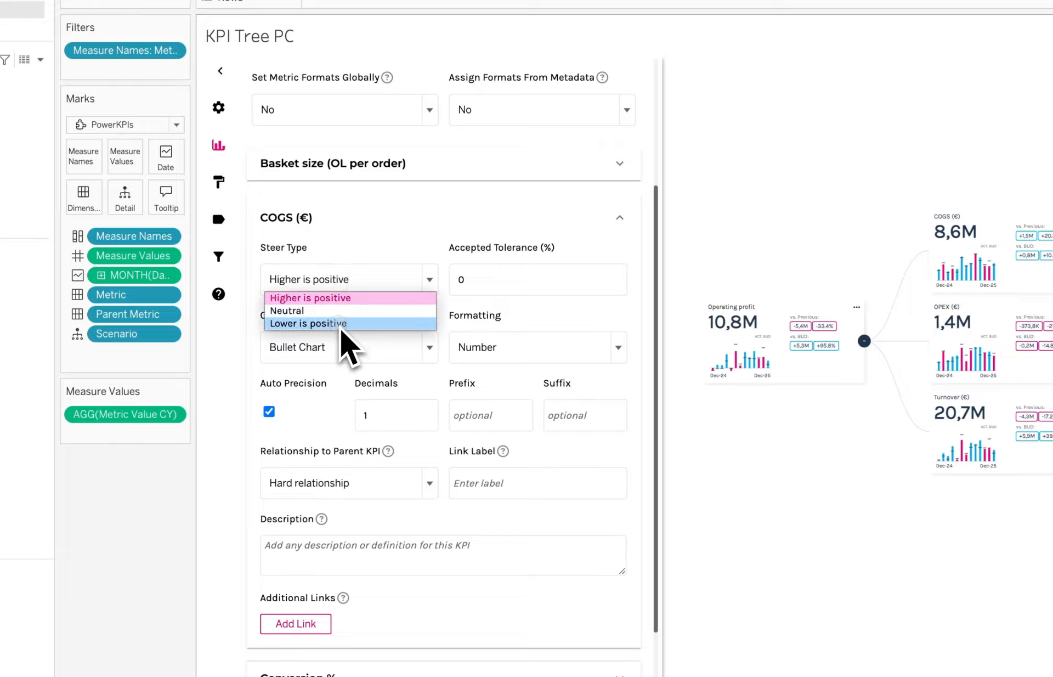
pyautogui.click(345, 323)
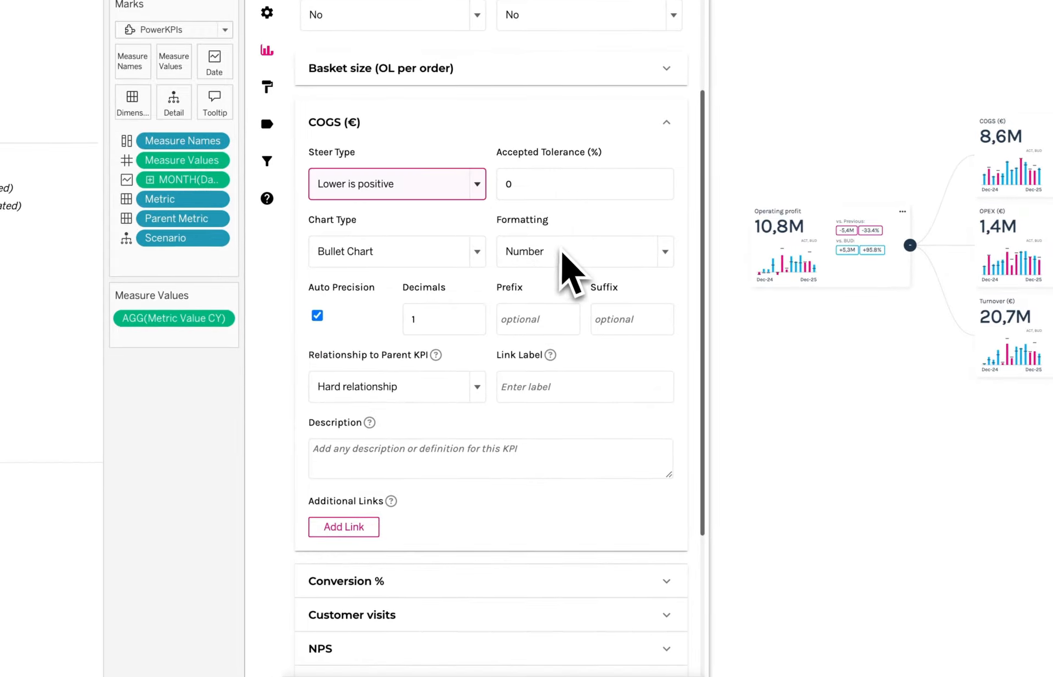
pyautogui.click(573, 256)
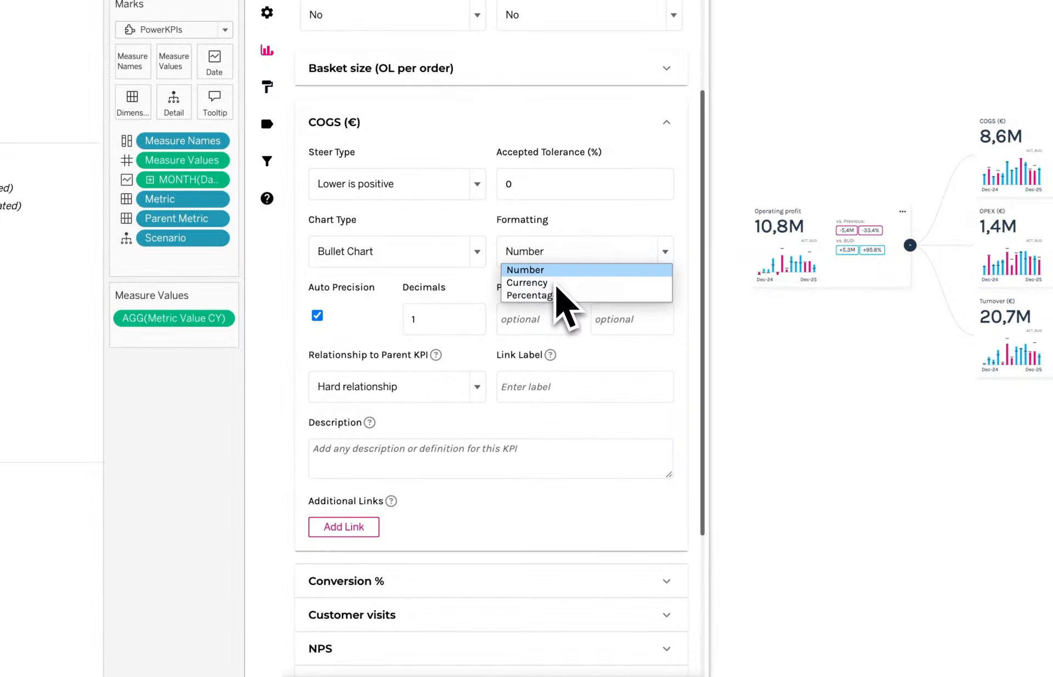
pyautogui.click(556, 283)
# Open the chart type options for the COGS (€) metric
pyautogui.click(483, 252)
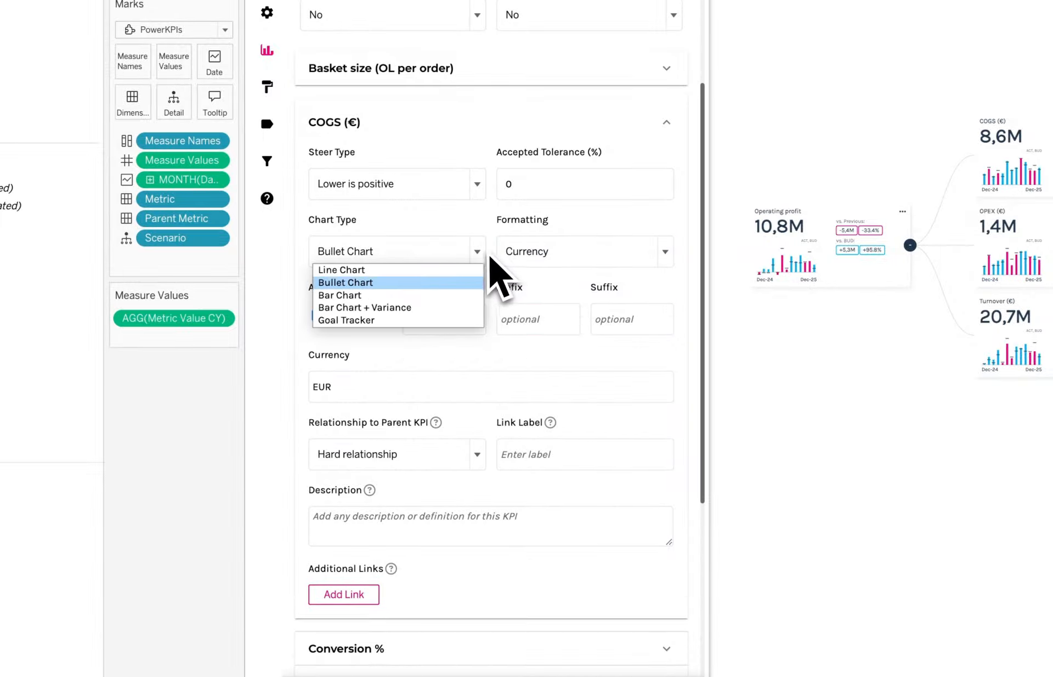
pyautogui.click(485, 254)
pyautogui.click(450, 265)
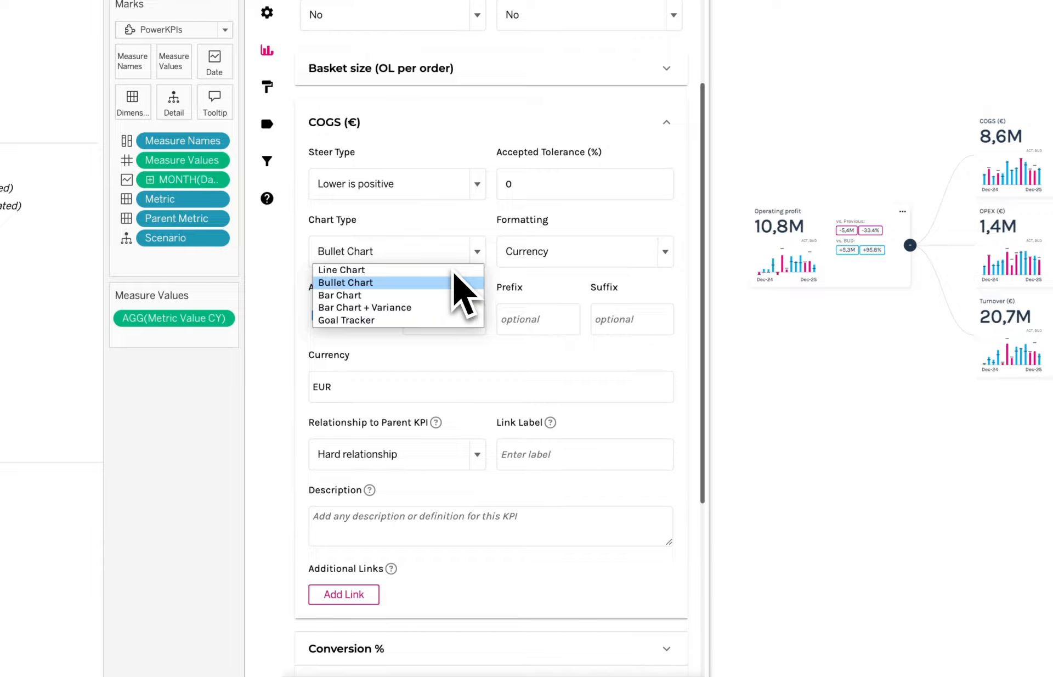